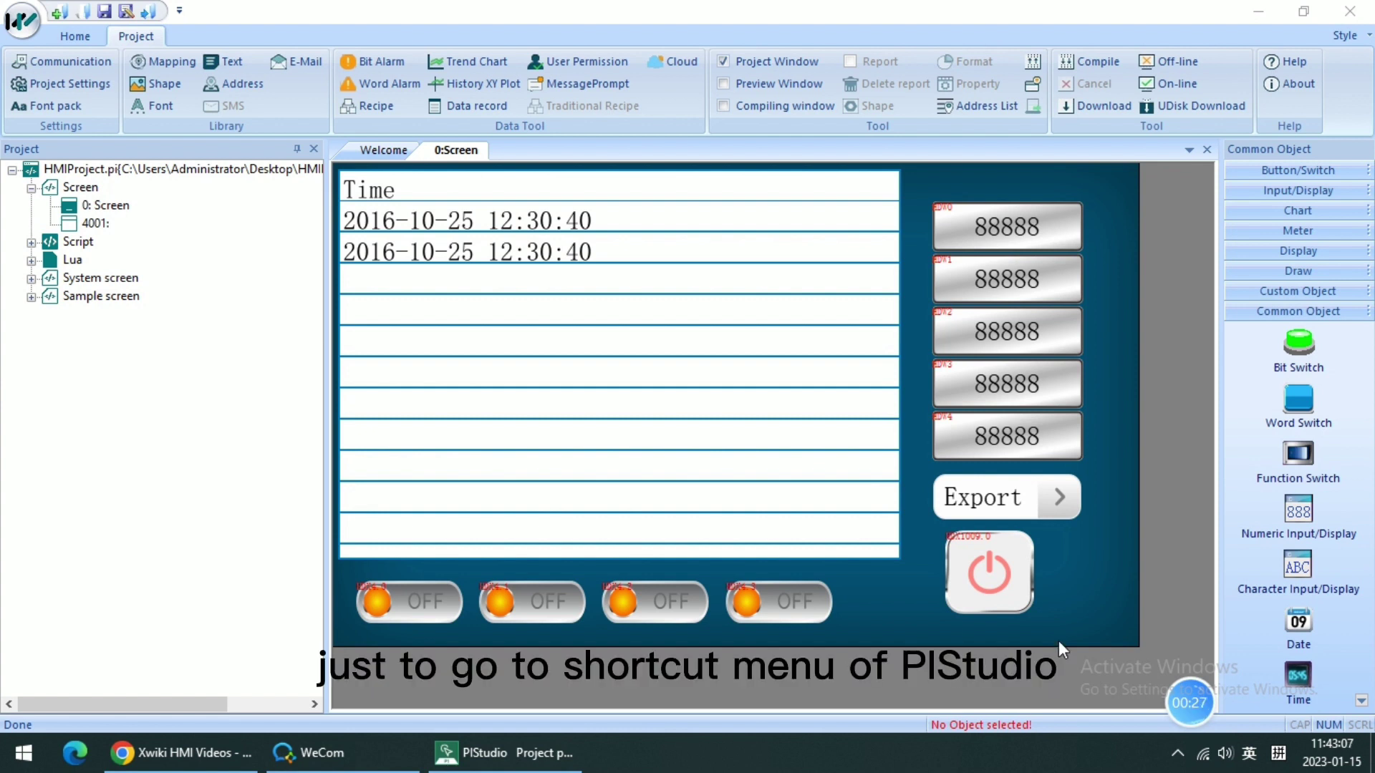
Step: Launch PISuite from the PIStudio20220928 Start-menu folder and open its DataLogTool
key(super)
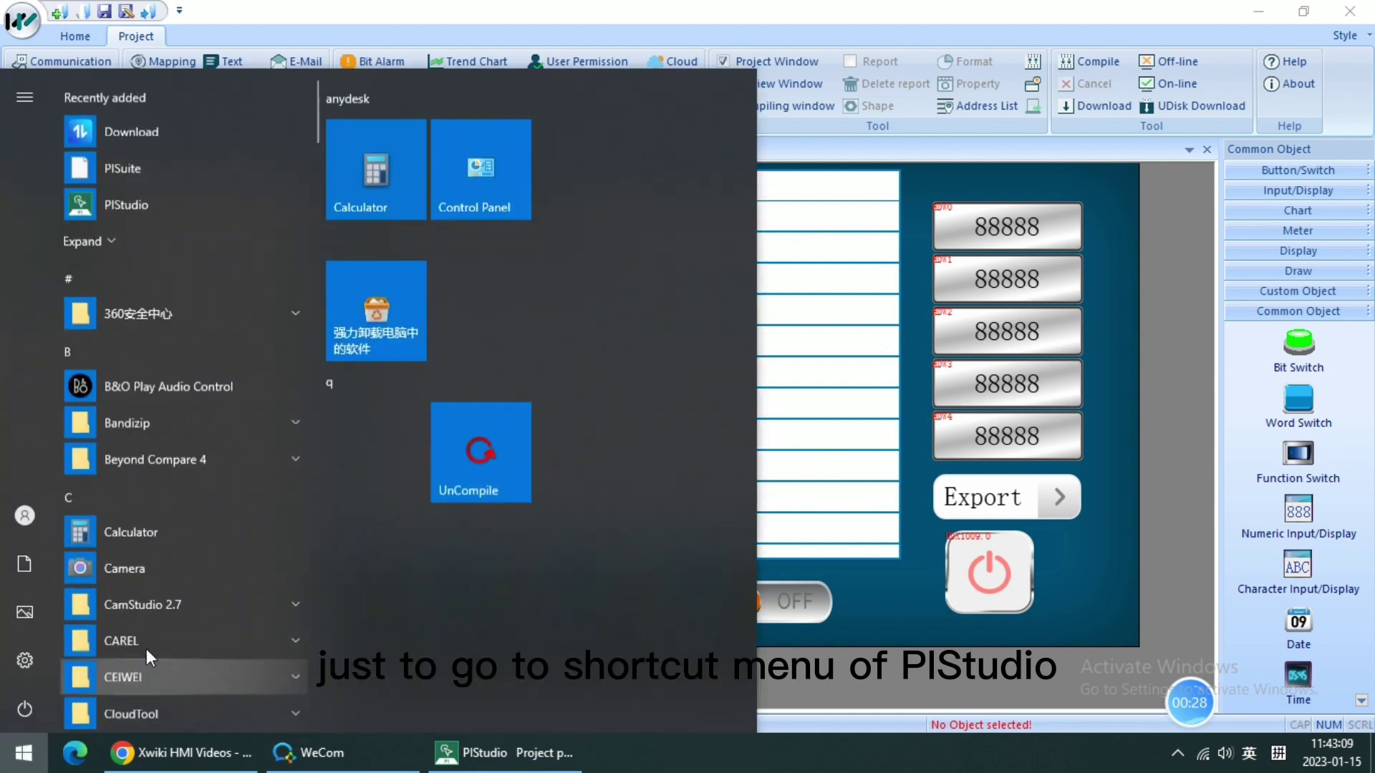
click(214, 491)
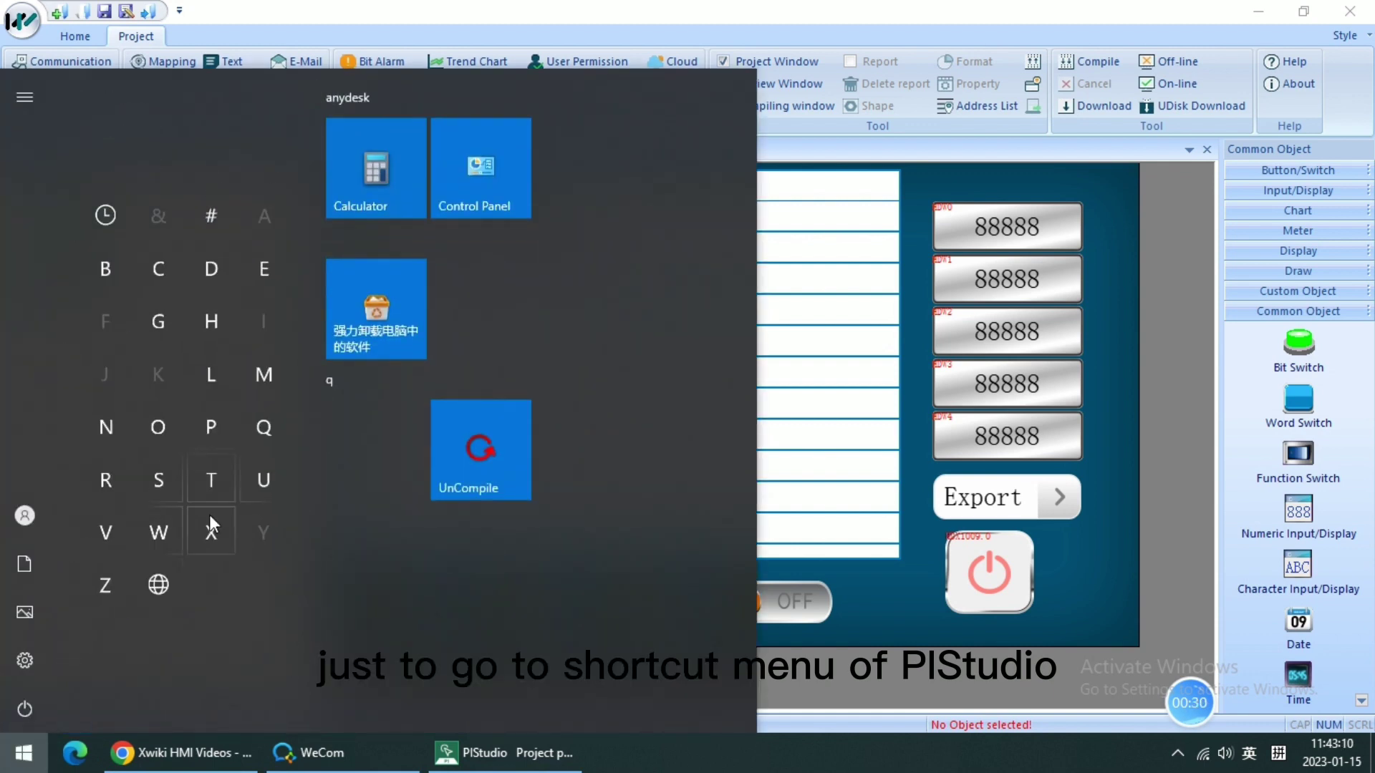
click(210, 428)
scroll(227, 496, down, 8)
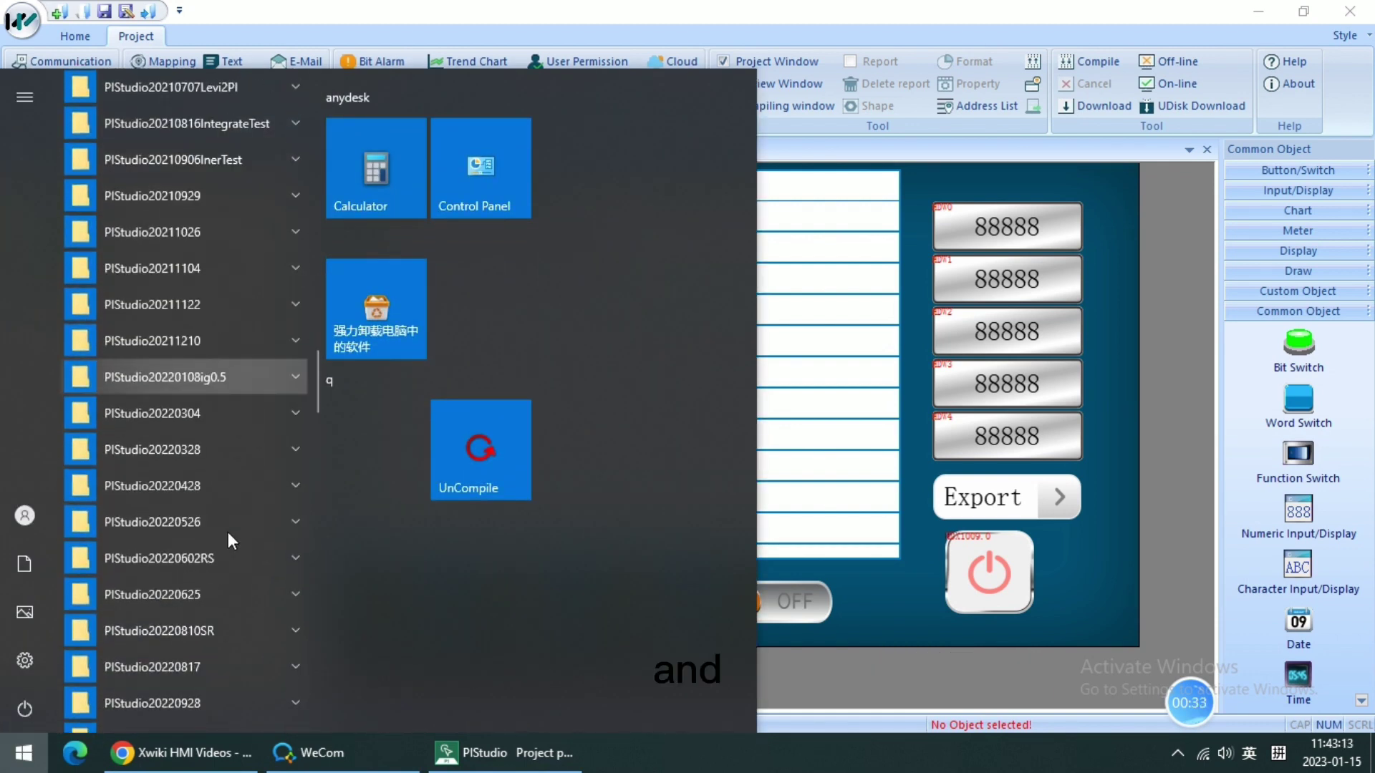
click(217, 514)
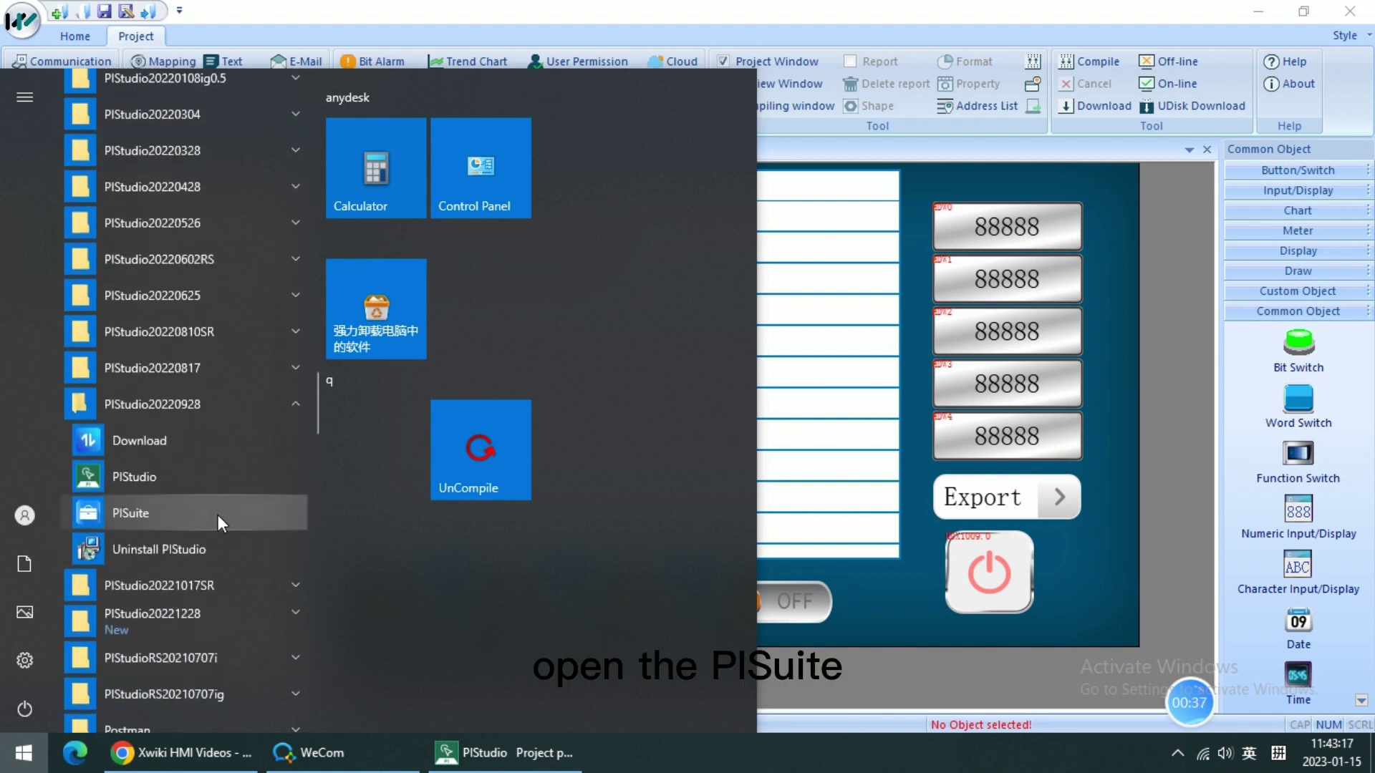
click(206, 513)
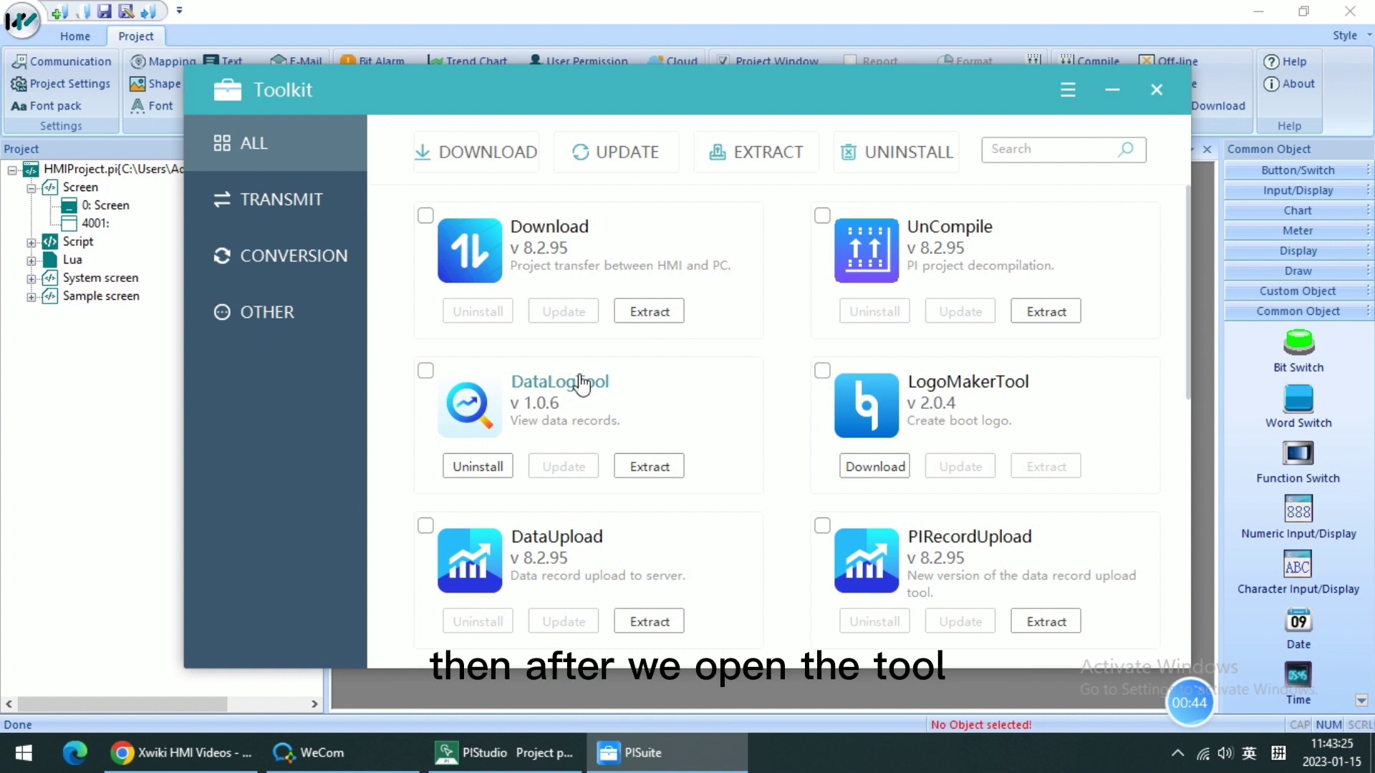
click(584, 385)
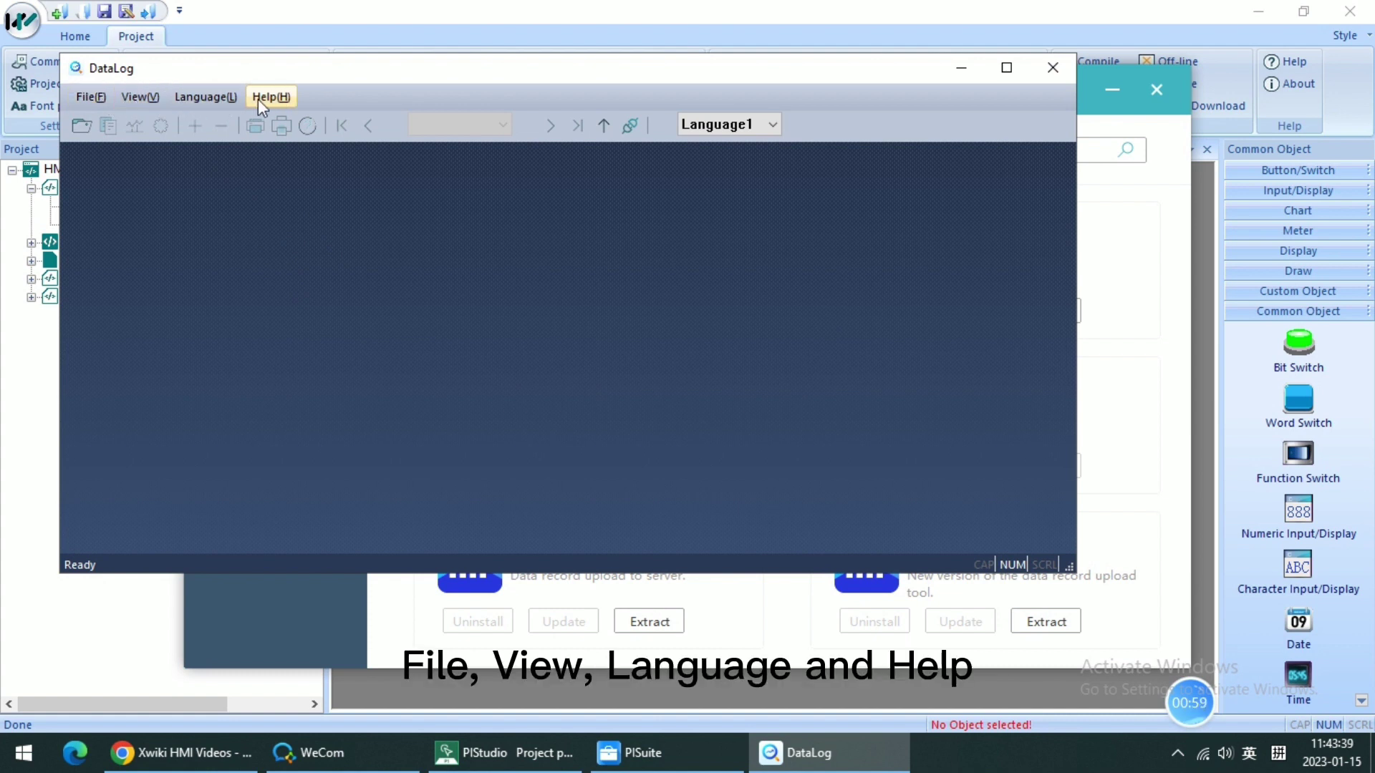
click(110, 99)
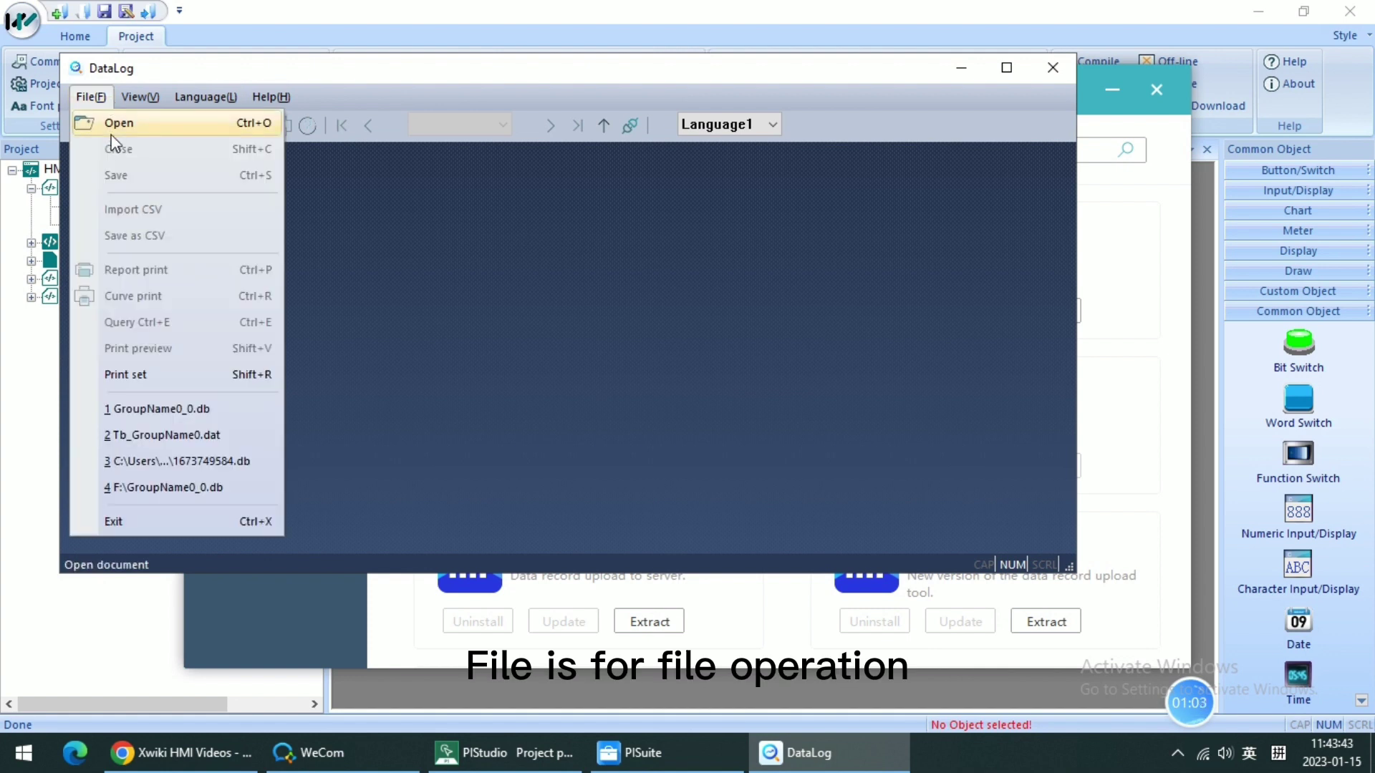
click(143, 101)
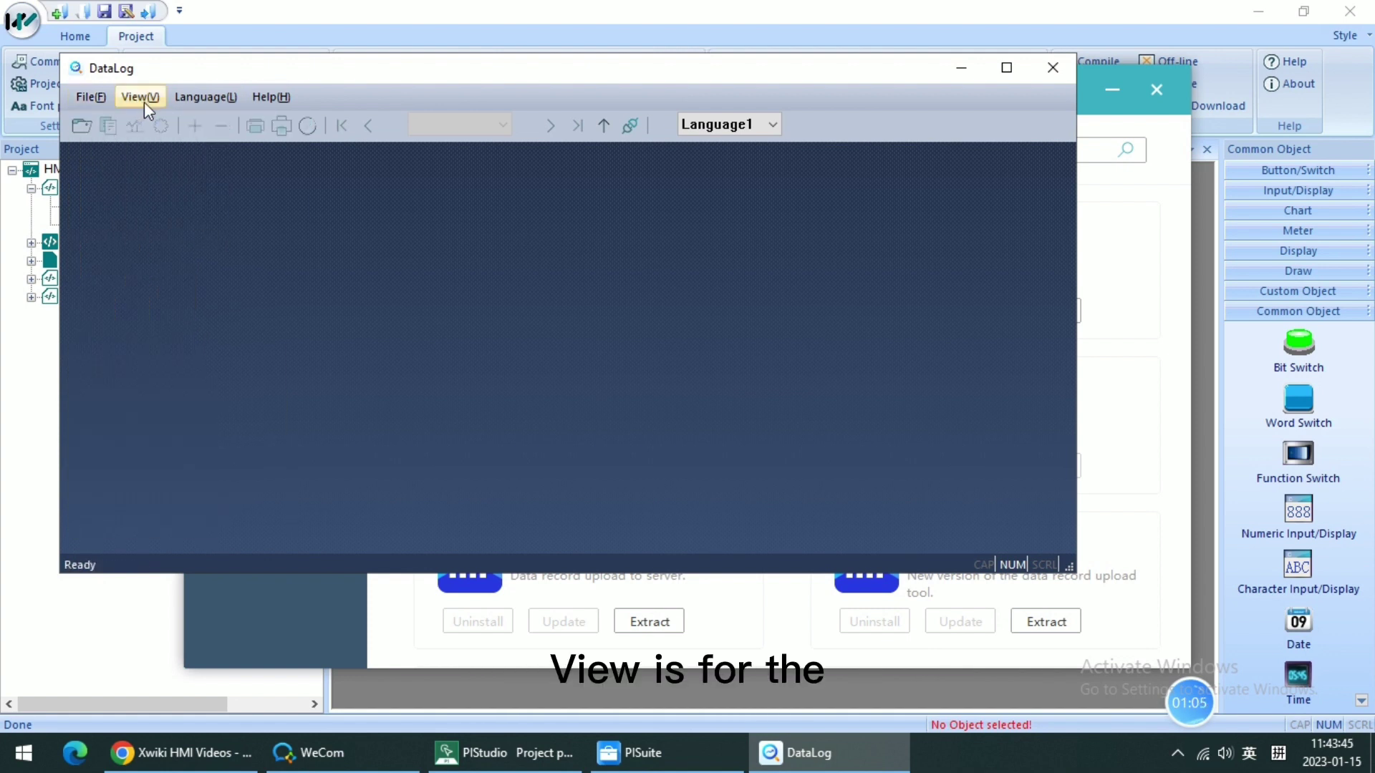
click(145, 100)
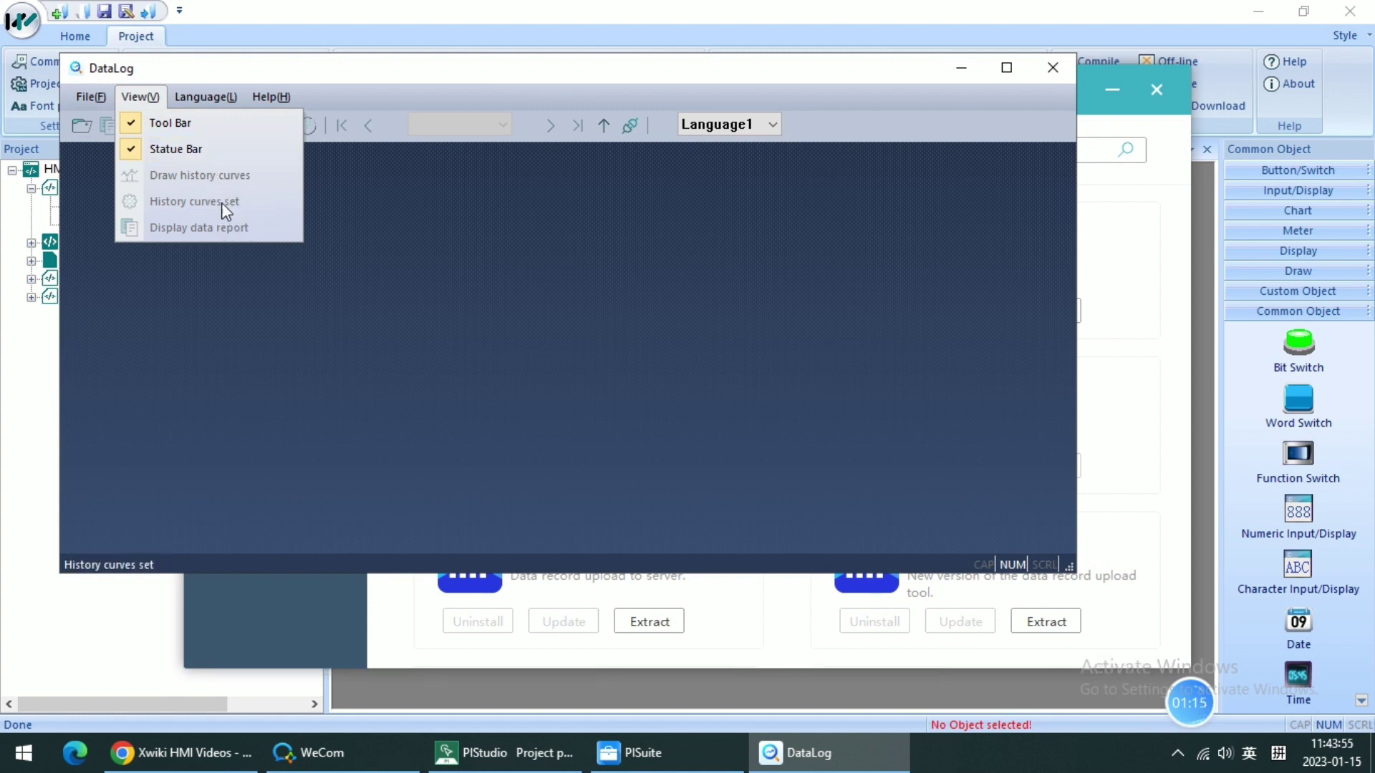
mouse_move(187, 134)
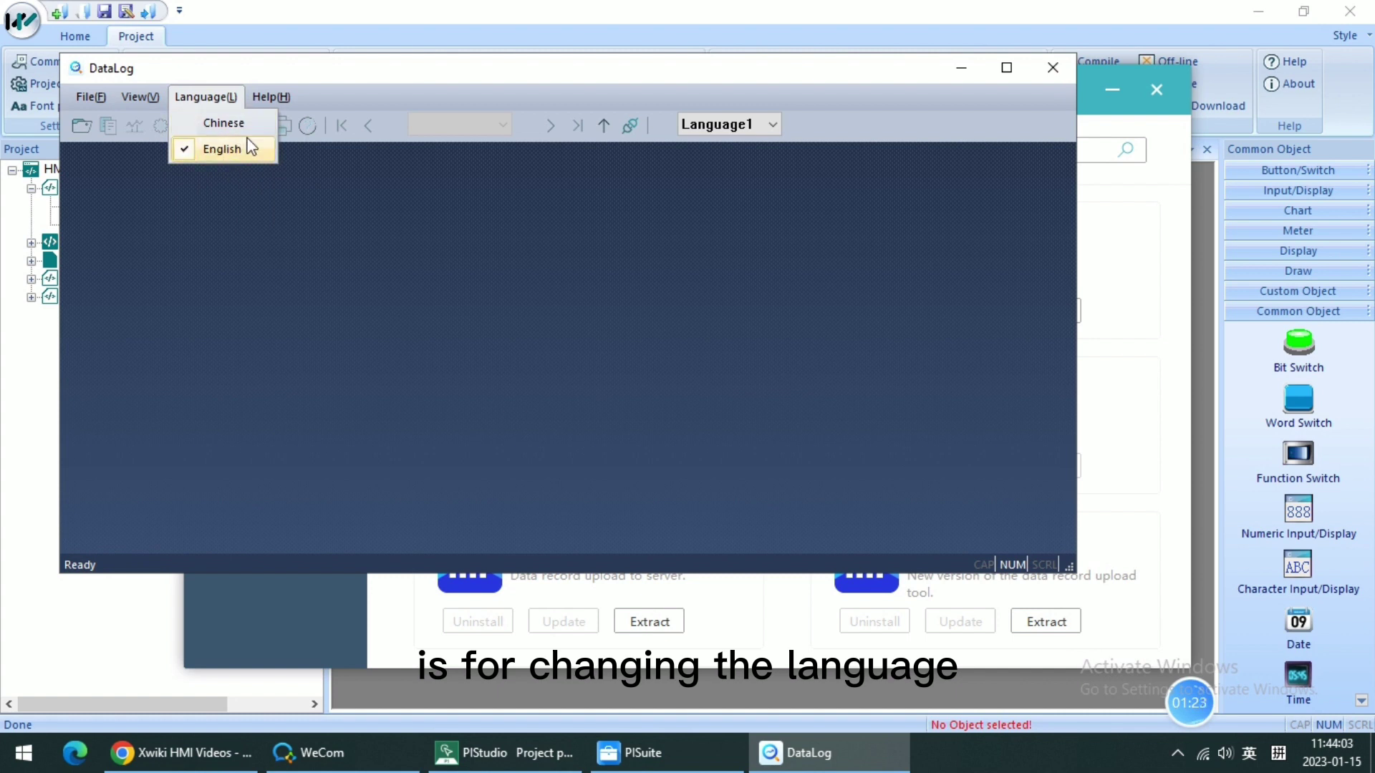
click(243, 94)
click(238, 98)
mouse_move(272, 104)
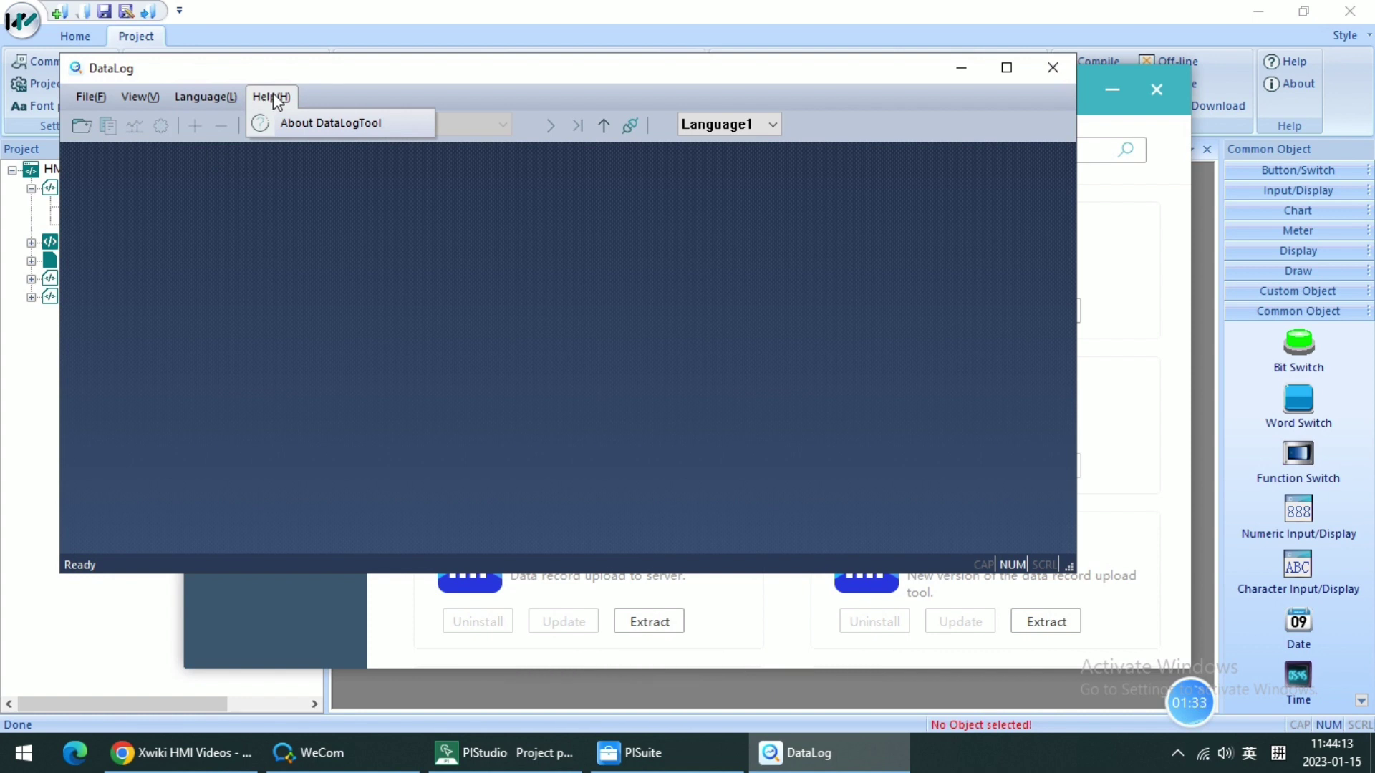
click(299, 129)
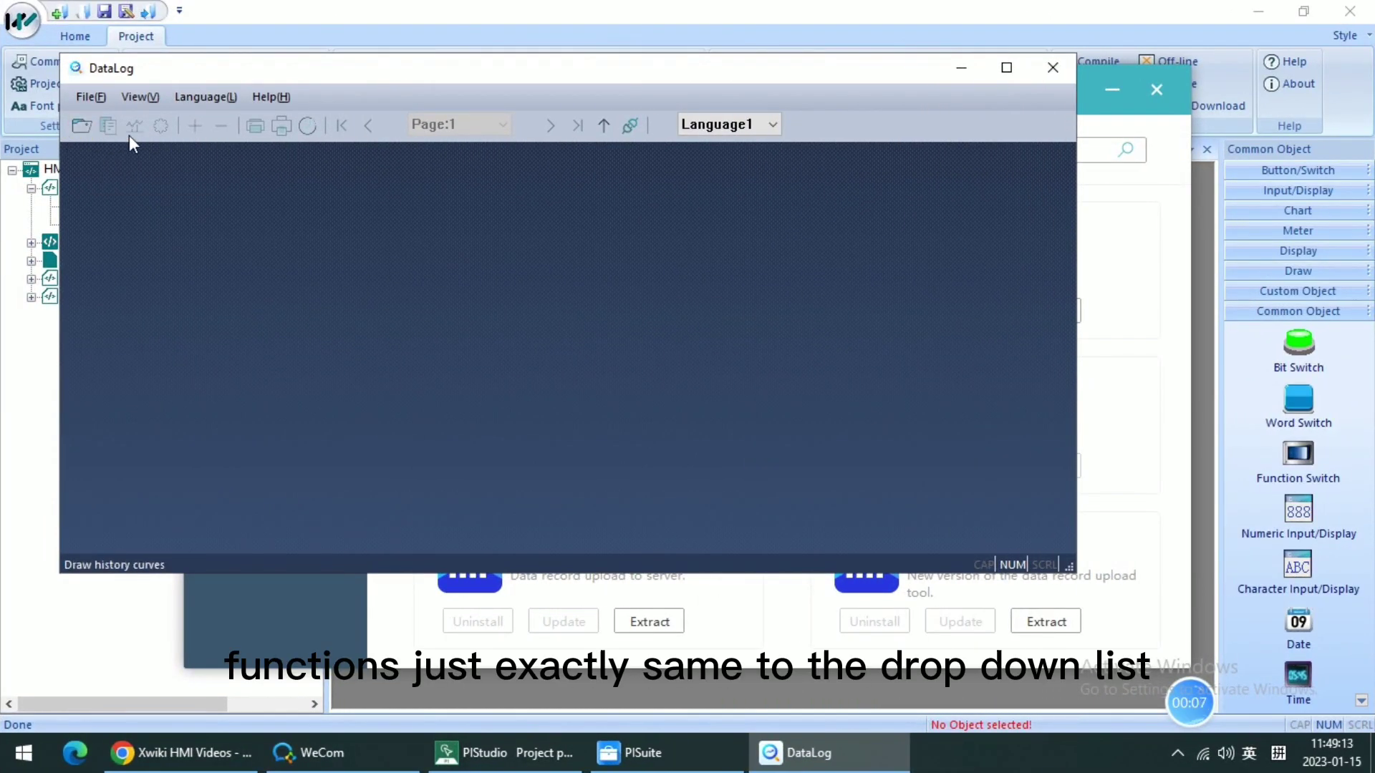
Step: Open the recent Tb_GroupName0.dat file and draw Channel1 and Channel2 history curves, leaving curve settings unchanged
click(86, 98)
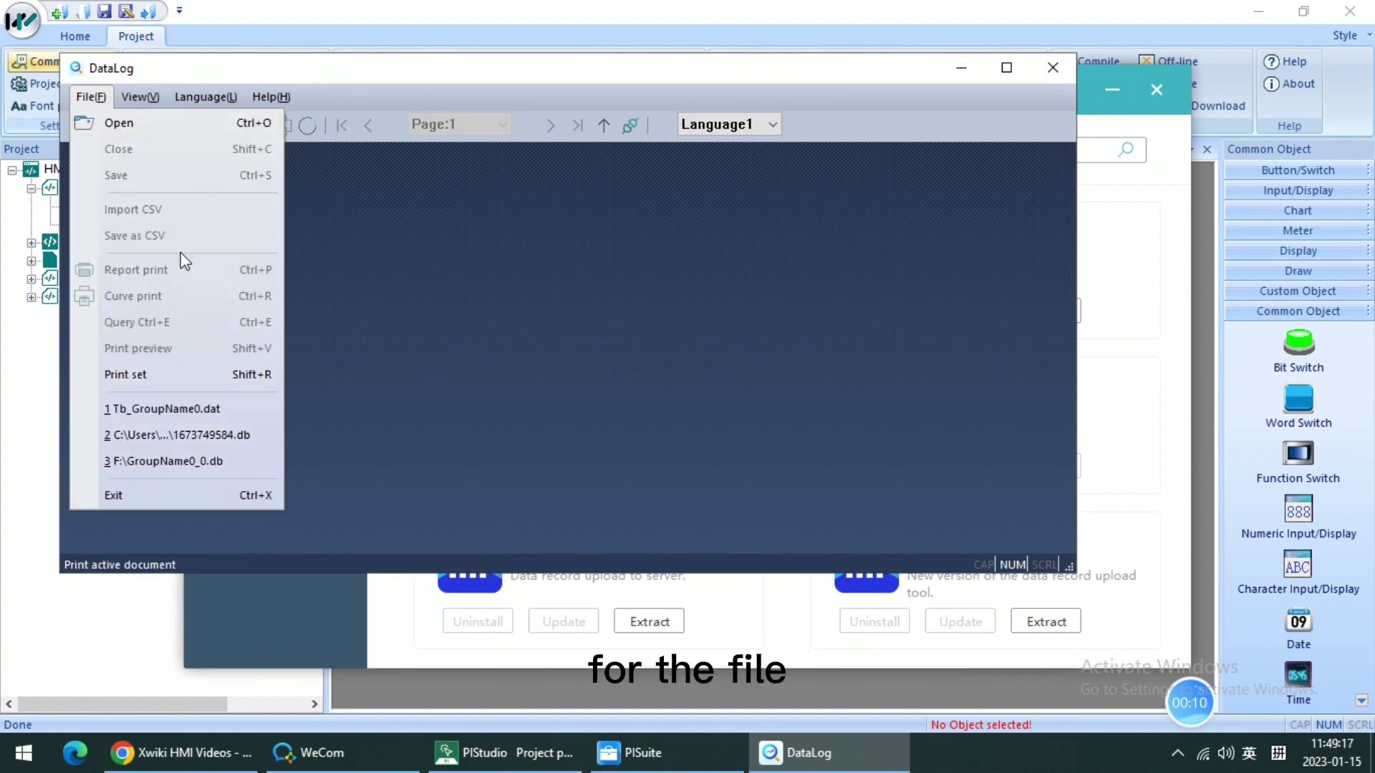
click(200, 410)
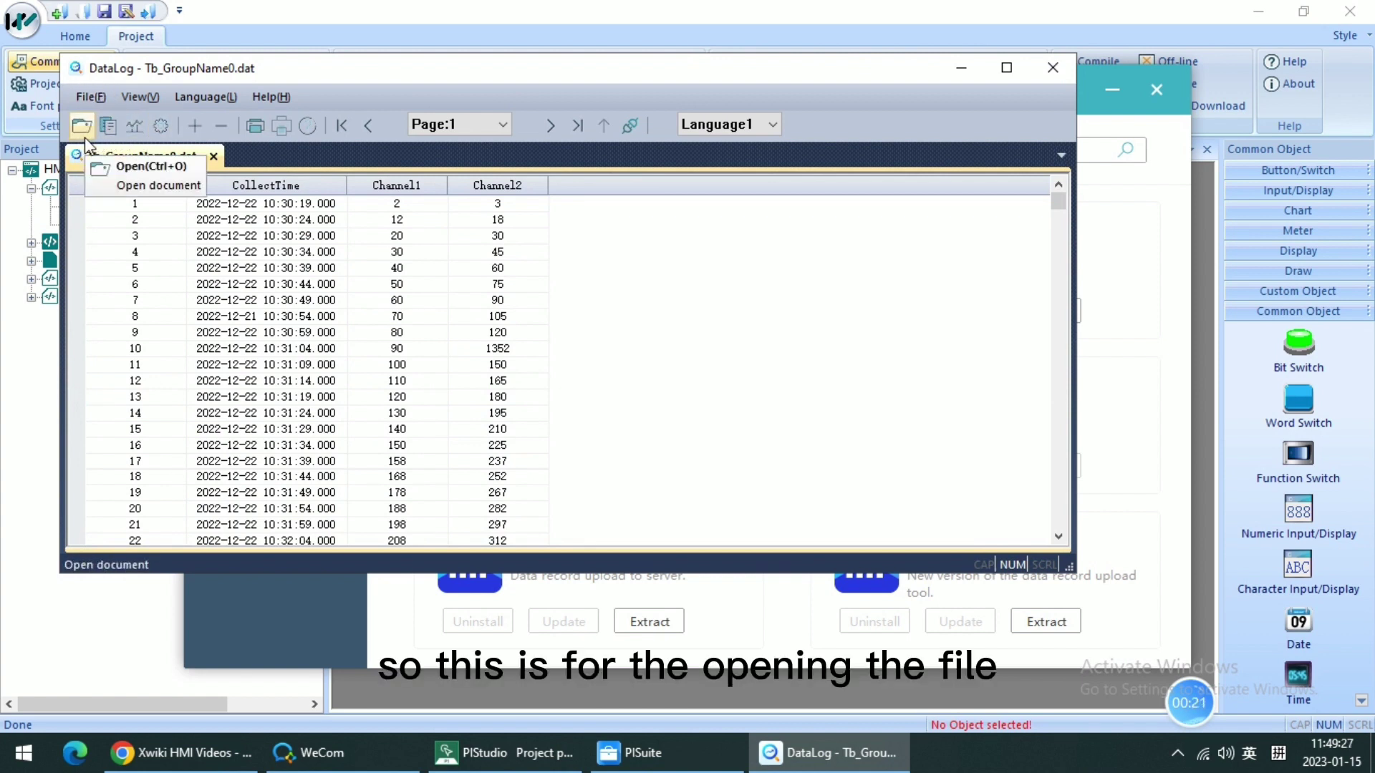
click(134, 127)
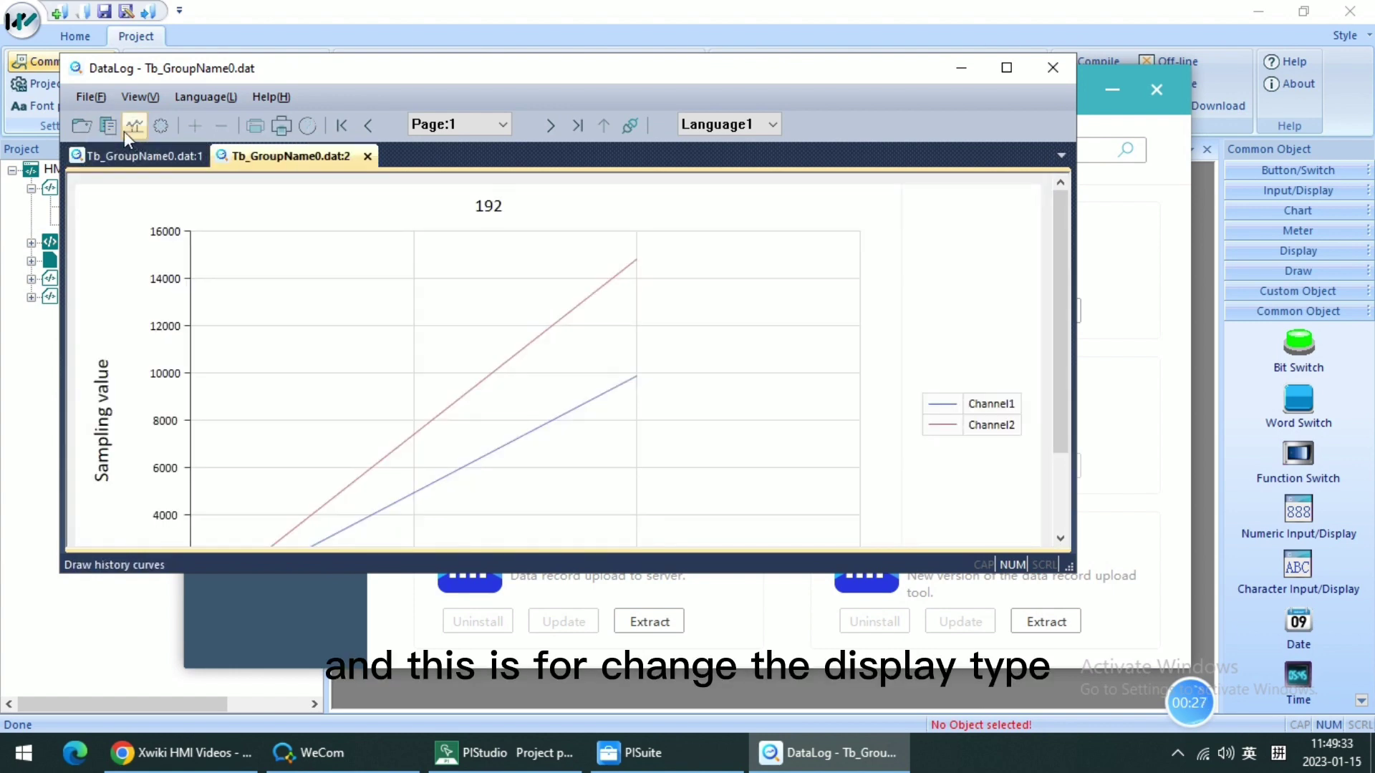
click(108, 127)
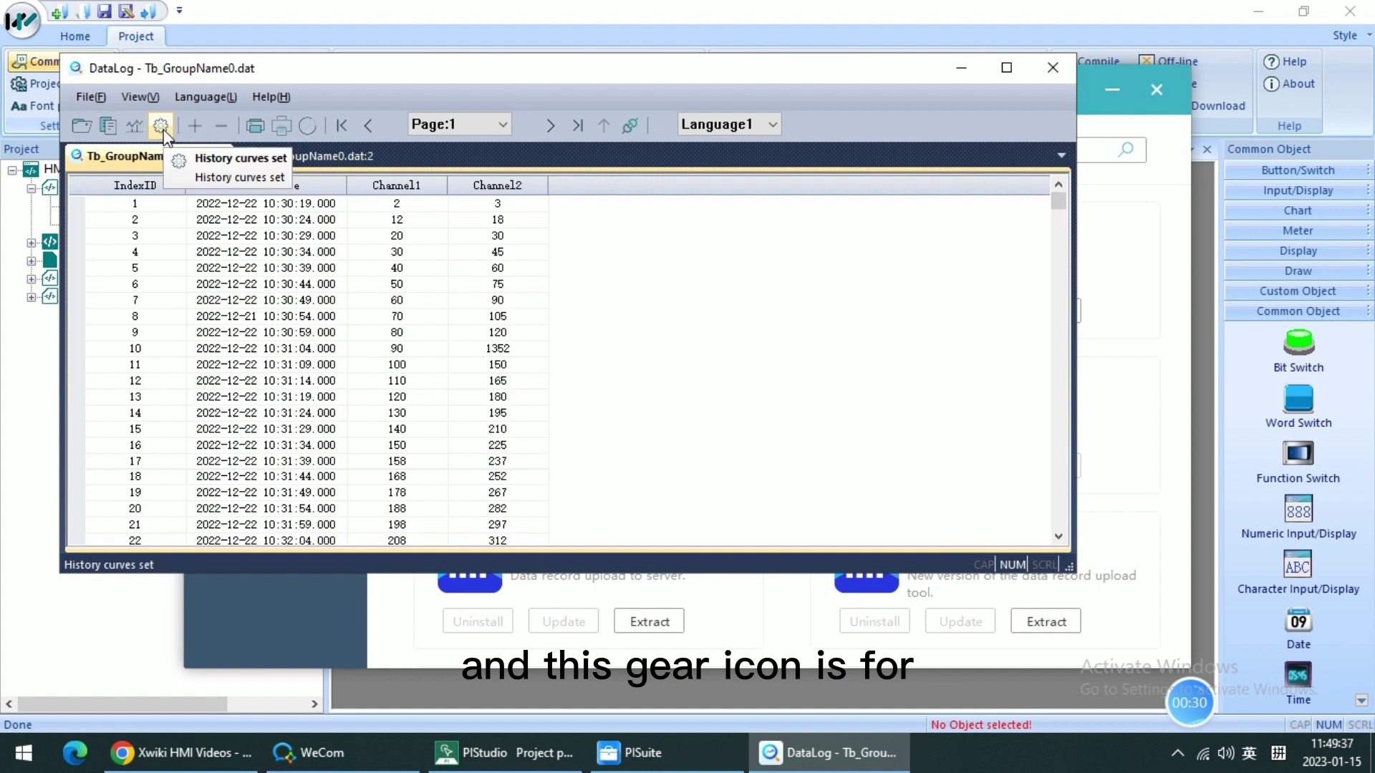
click(162, 129)
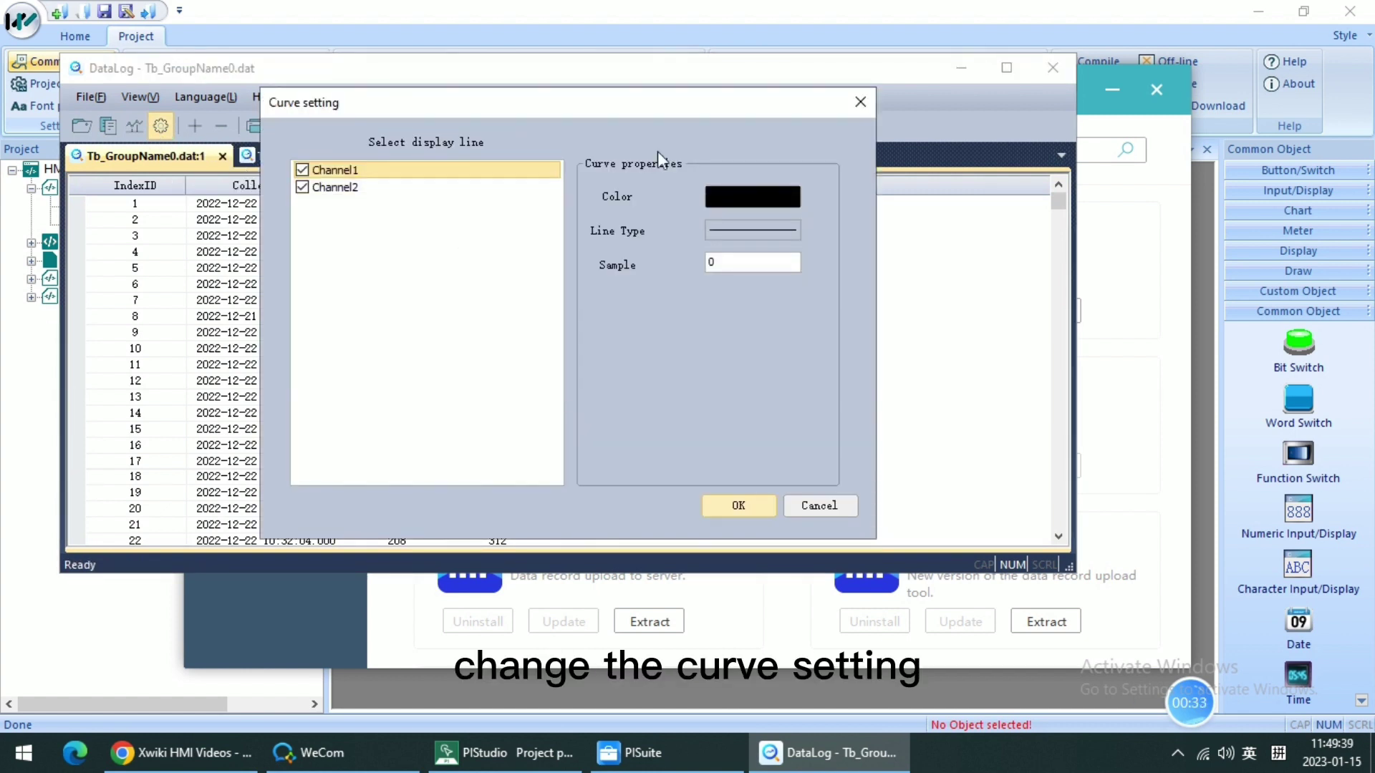
click(862, 102)
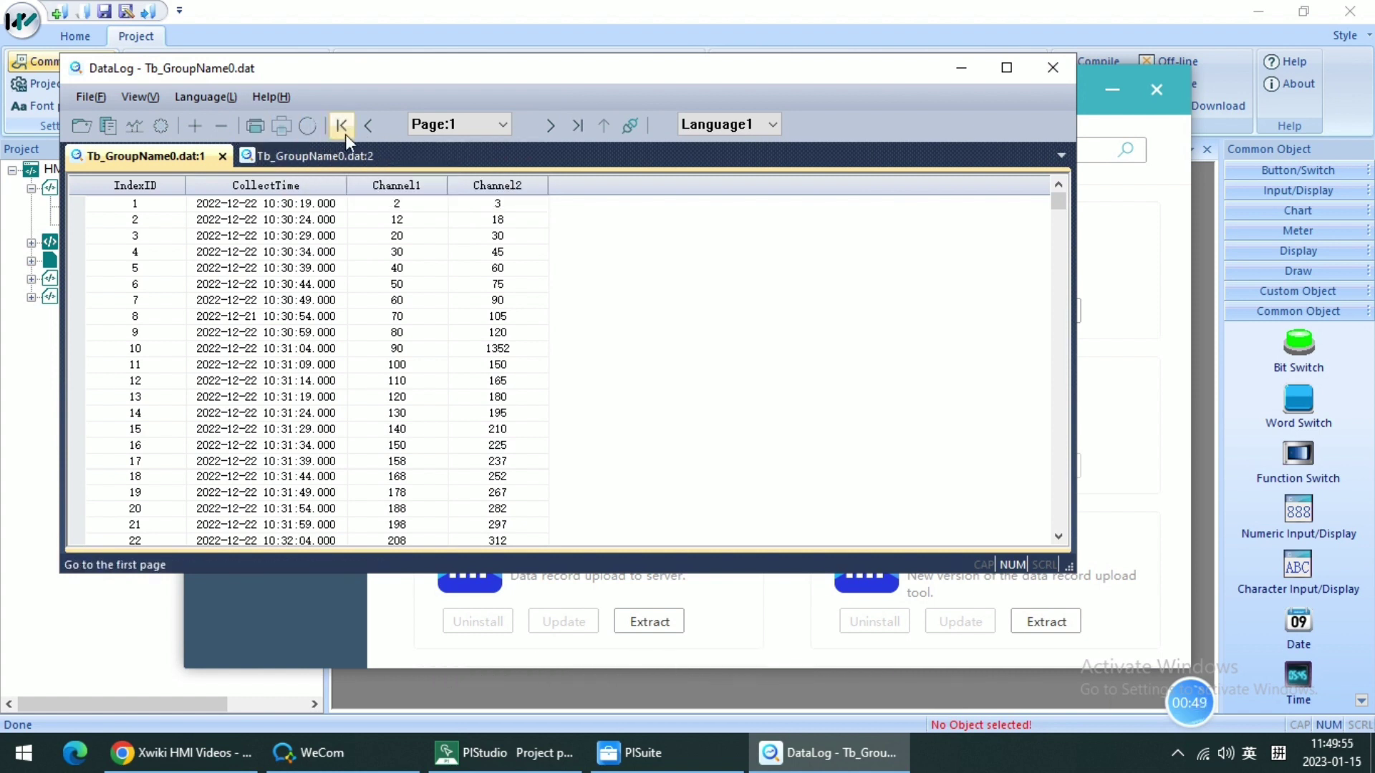
Step: Page through the Tb_GroupName0 records from page 1 to Page:3, which starts at IndexID 2001
click(453, 126)
click(464, 130)
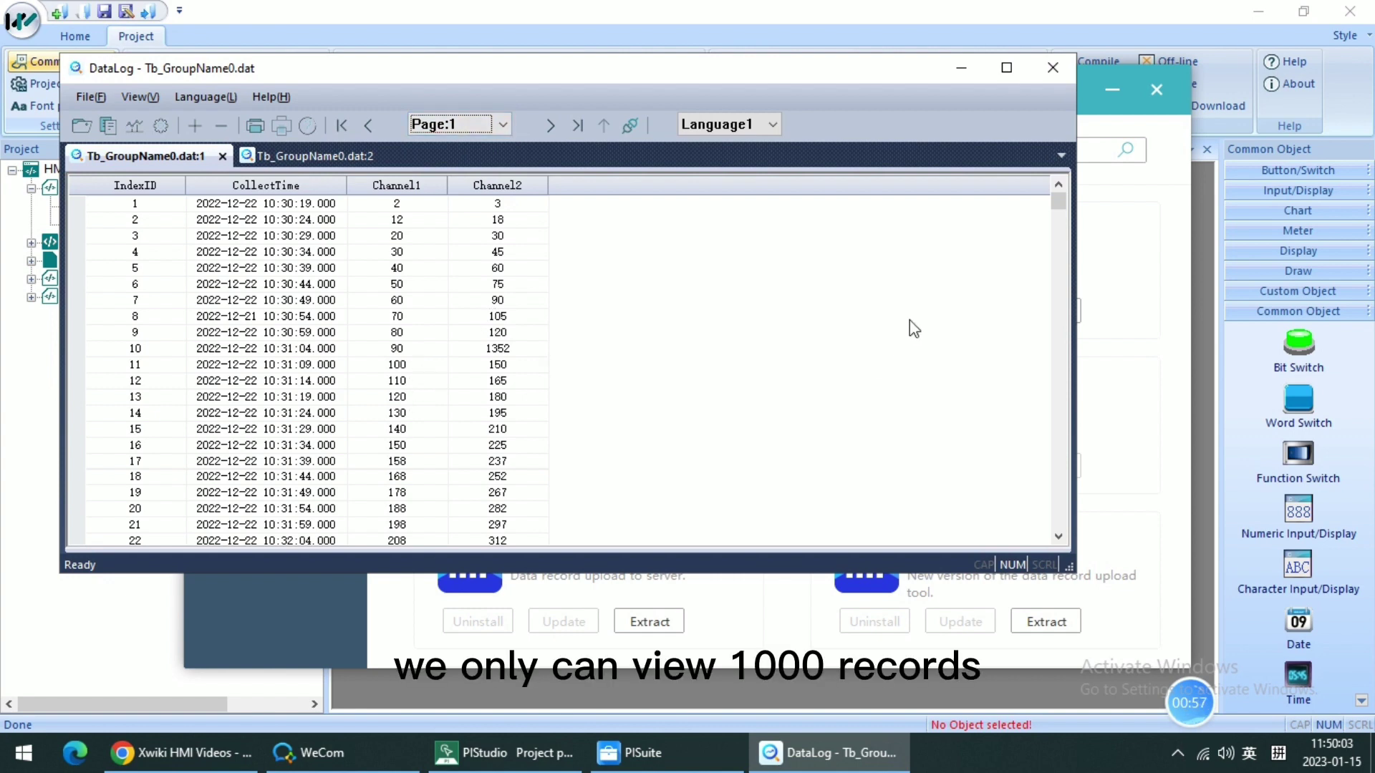
drag(1058, 205, 1068, 553)
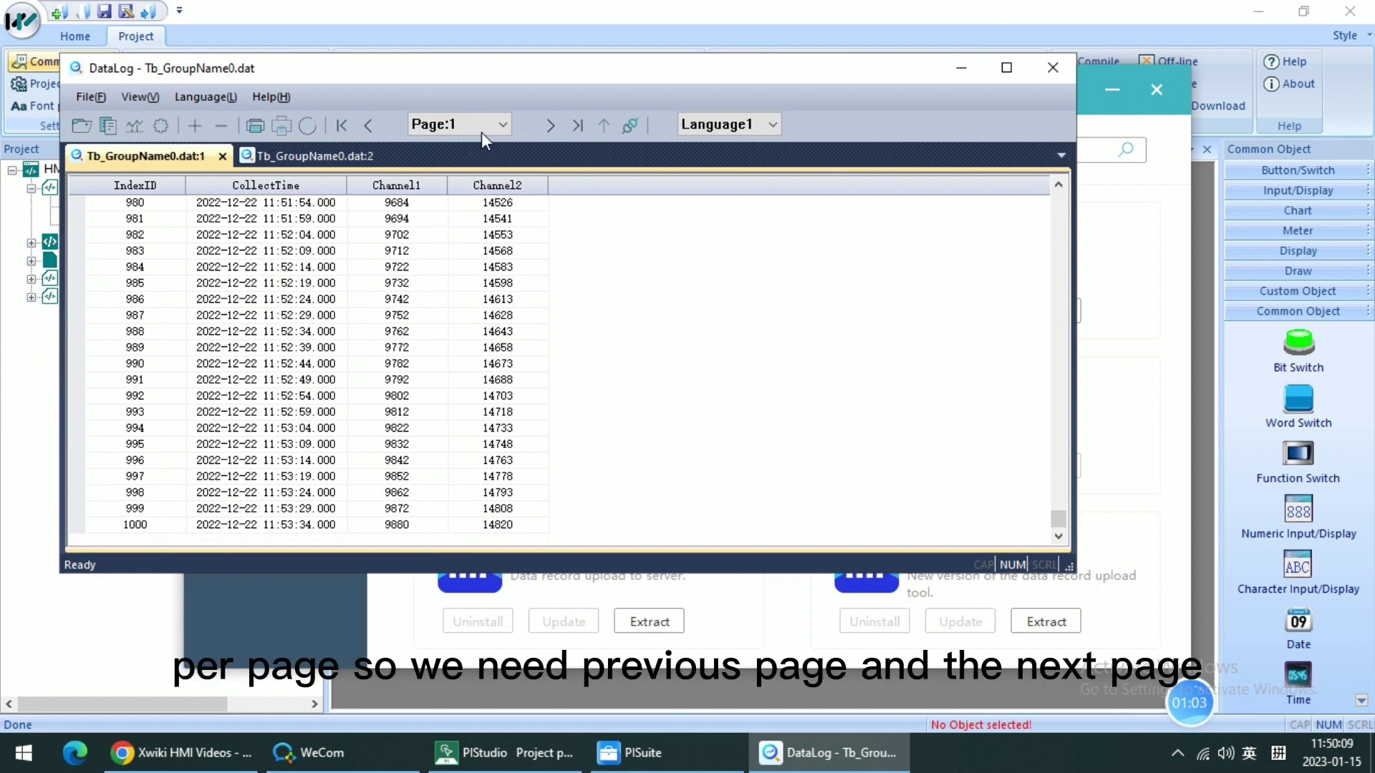
click(367, 125)
click(611, 357)
click(542, 138)
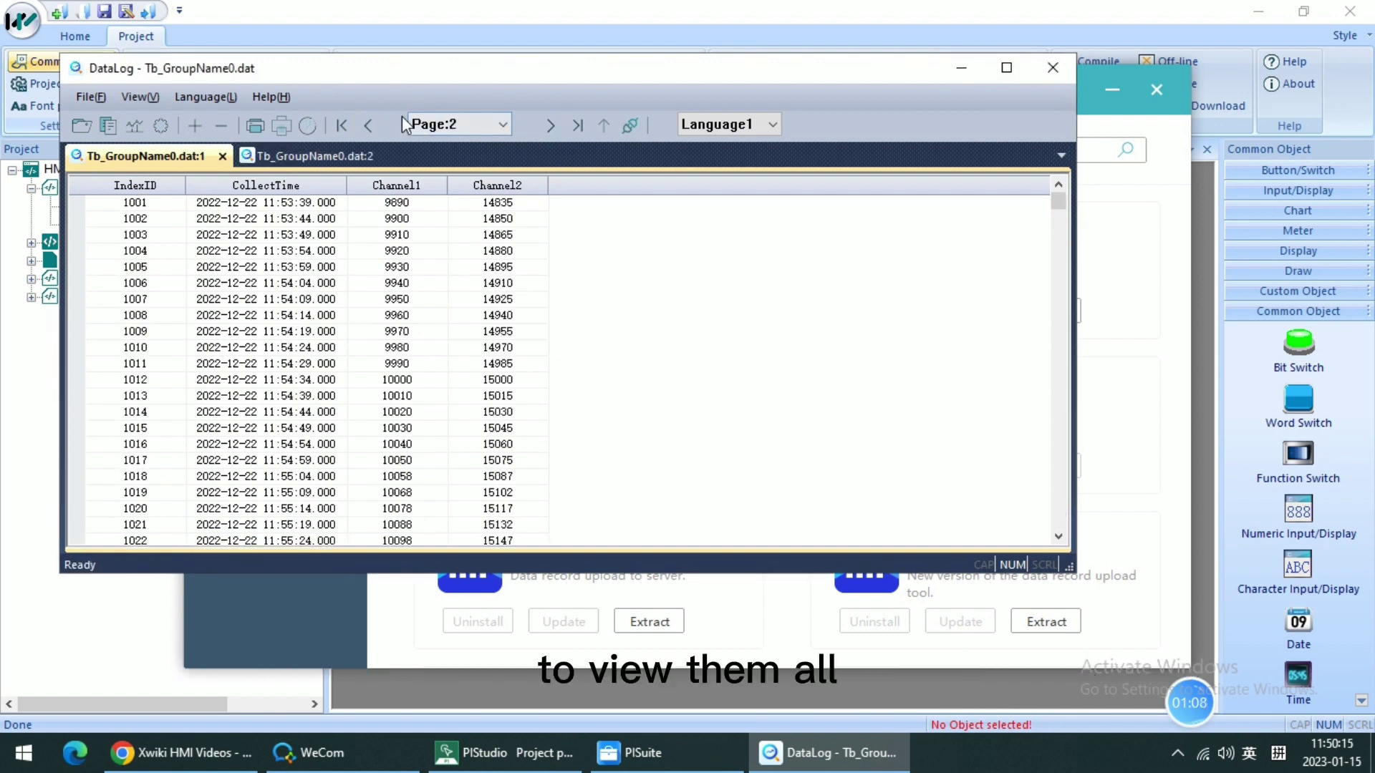
click(501, 129)
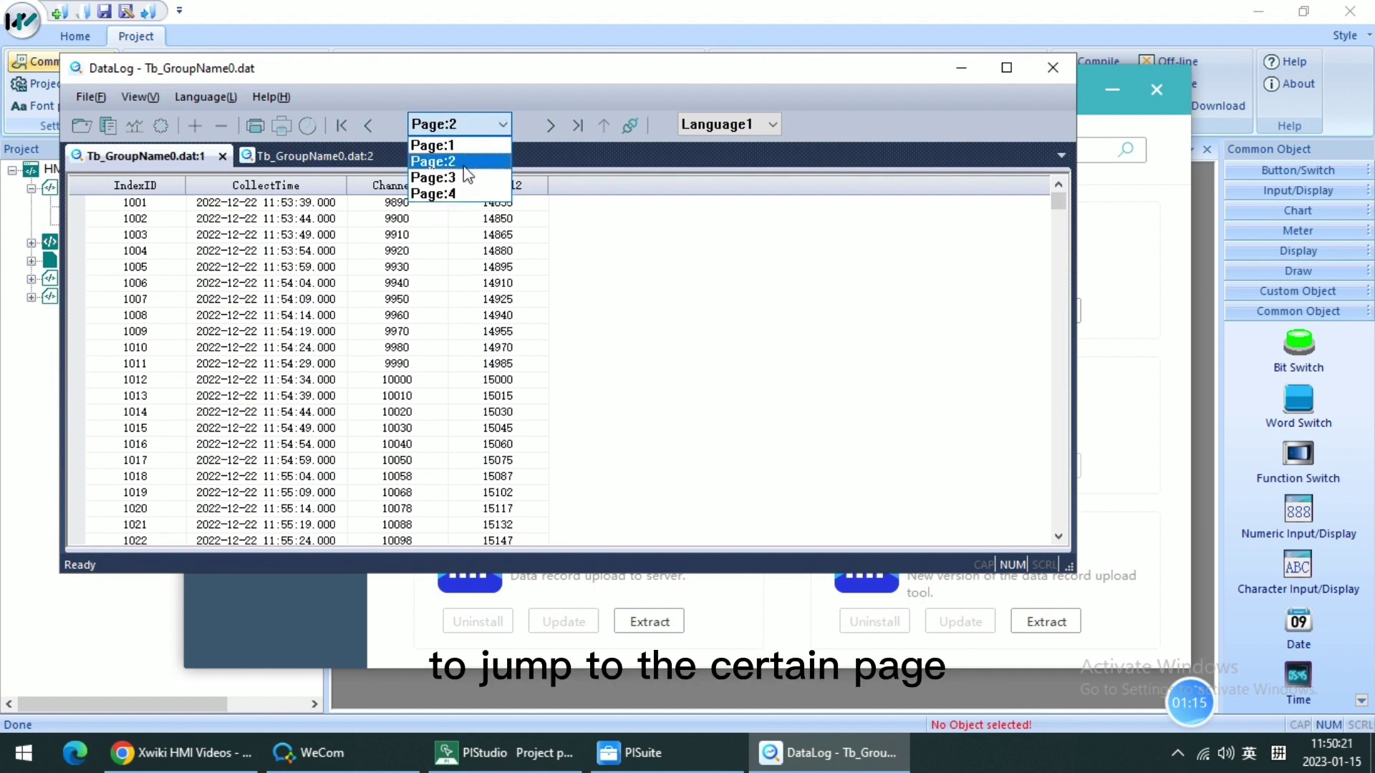
click(469, 173)
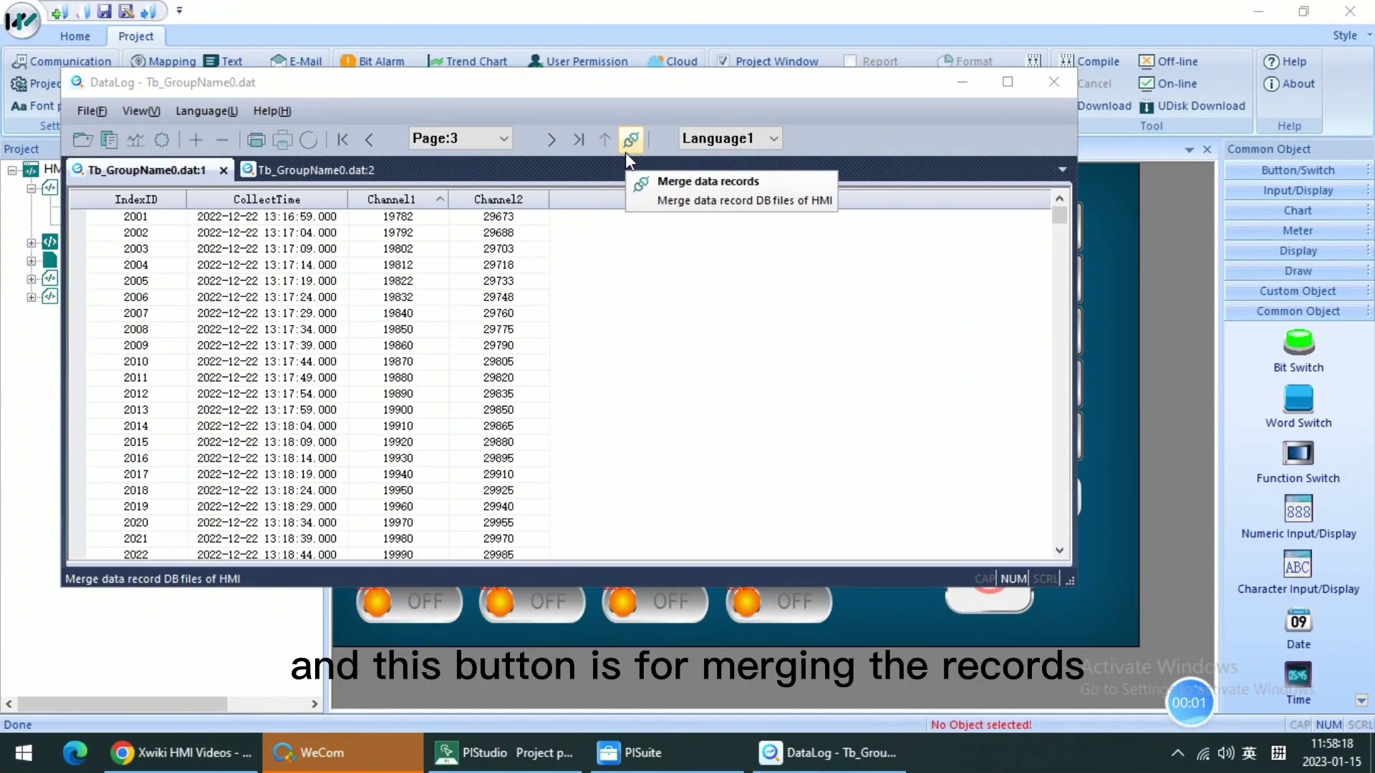
Step: Review DataLog's display languages, keep Language1, and return to the PIStudio project window
click(628, 144)
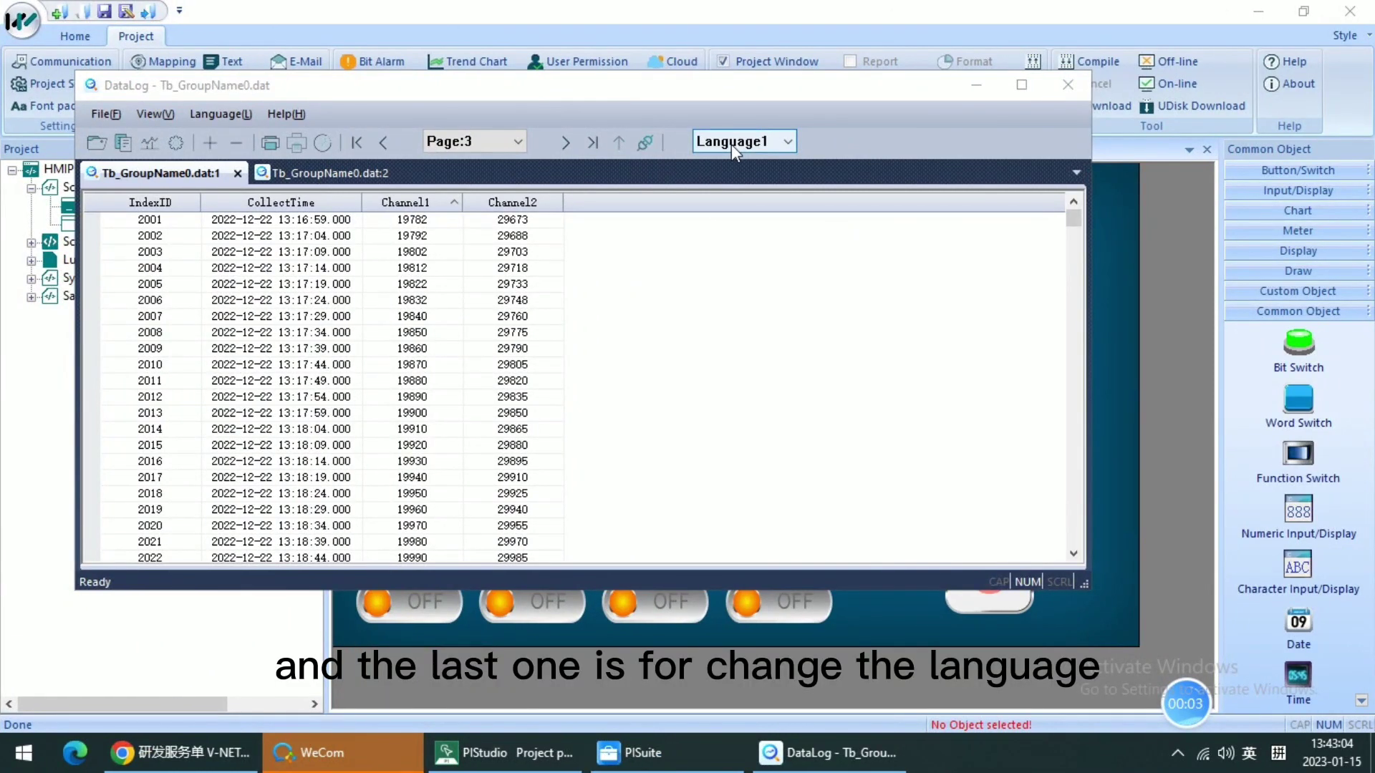
click(731, 144)
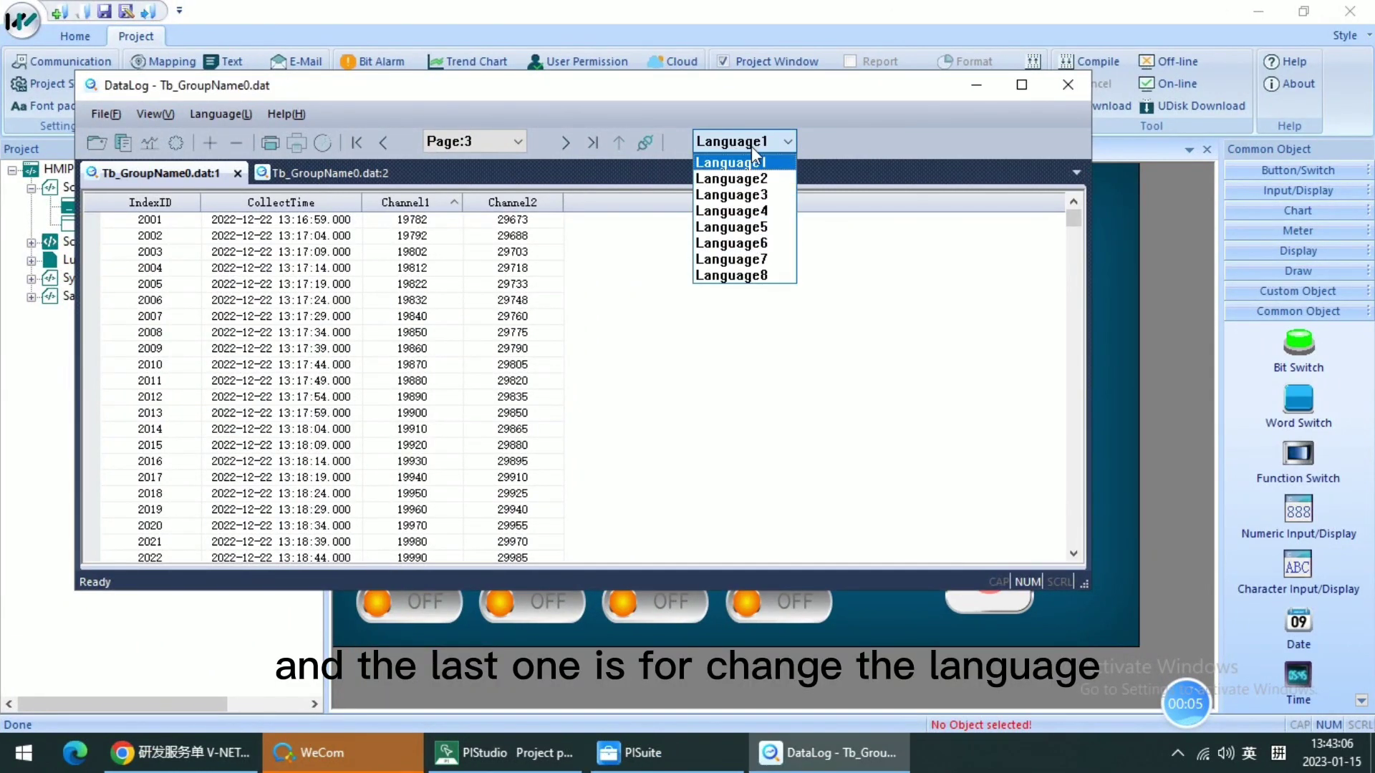
click(741, 161)
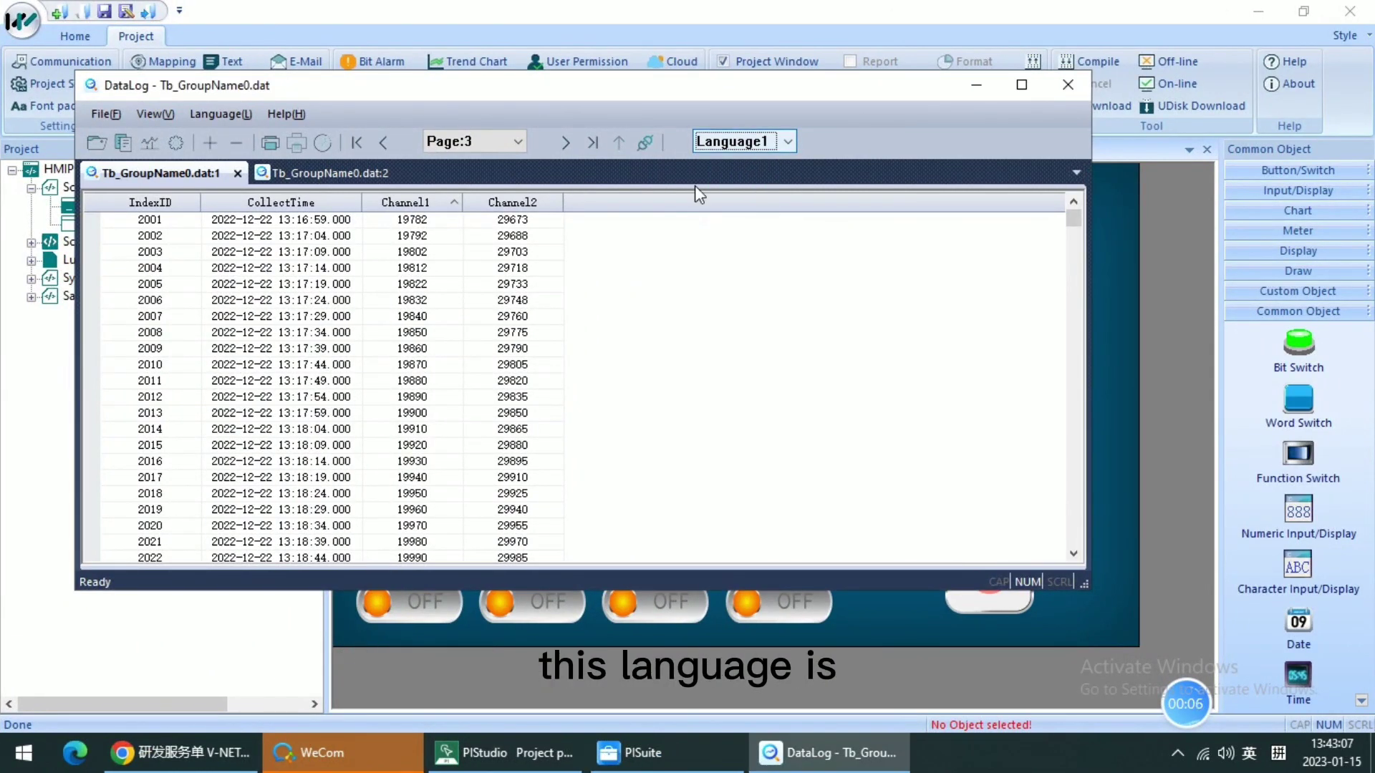
click(538, 10)
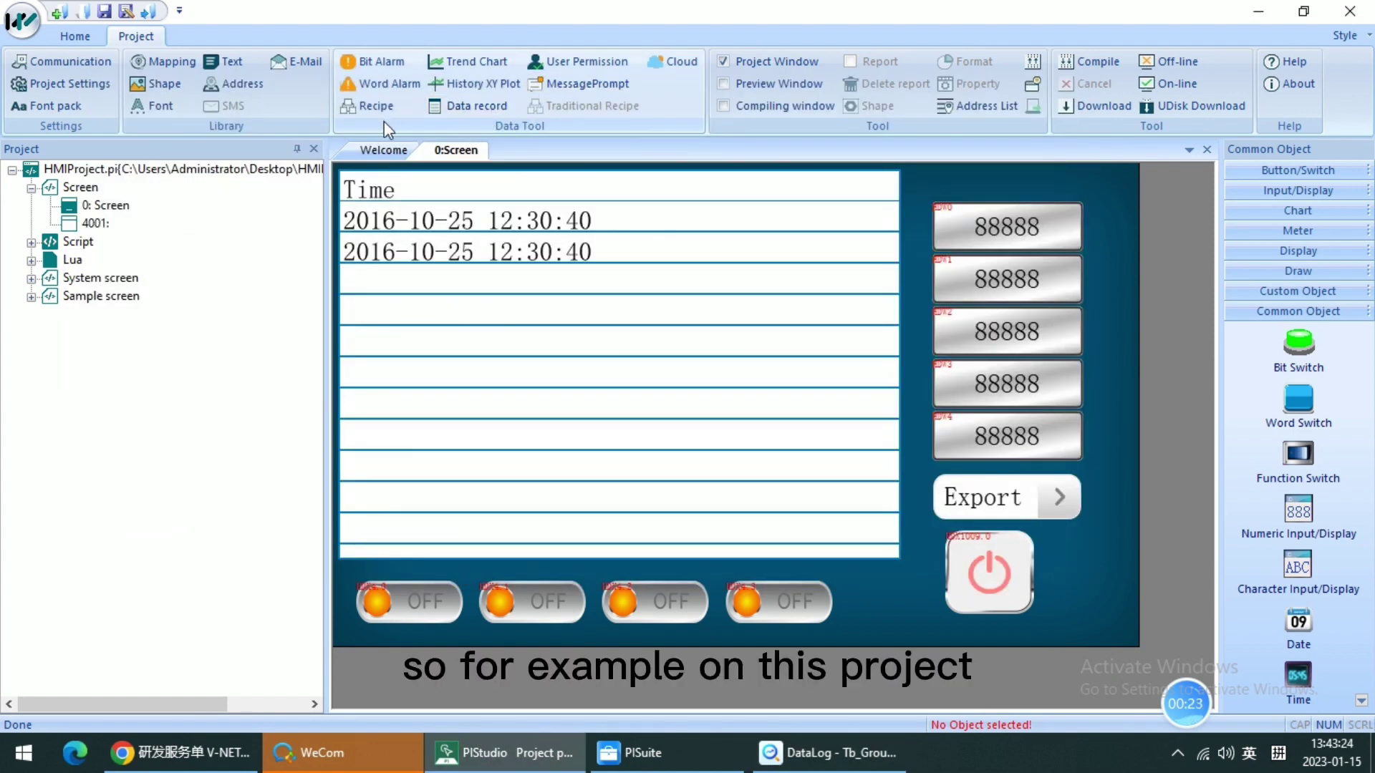
Step: Open the Text Editor for GroupName0's Channel1 under Data record to view its eight language names
click(465, 107)
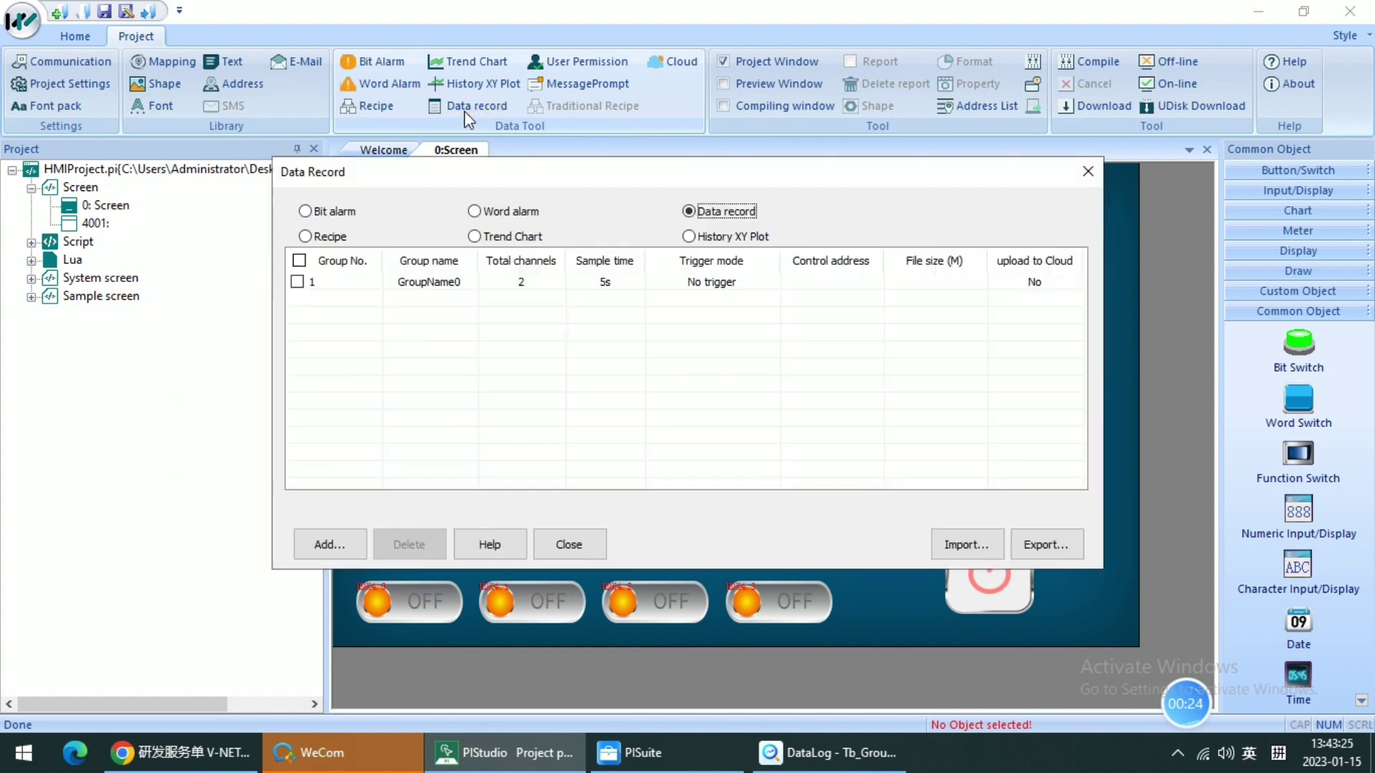
double_click(586, 284)
double_click(738, 108)
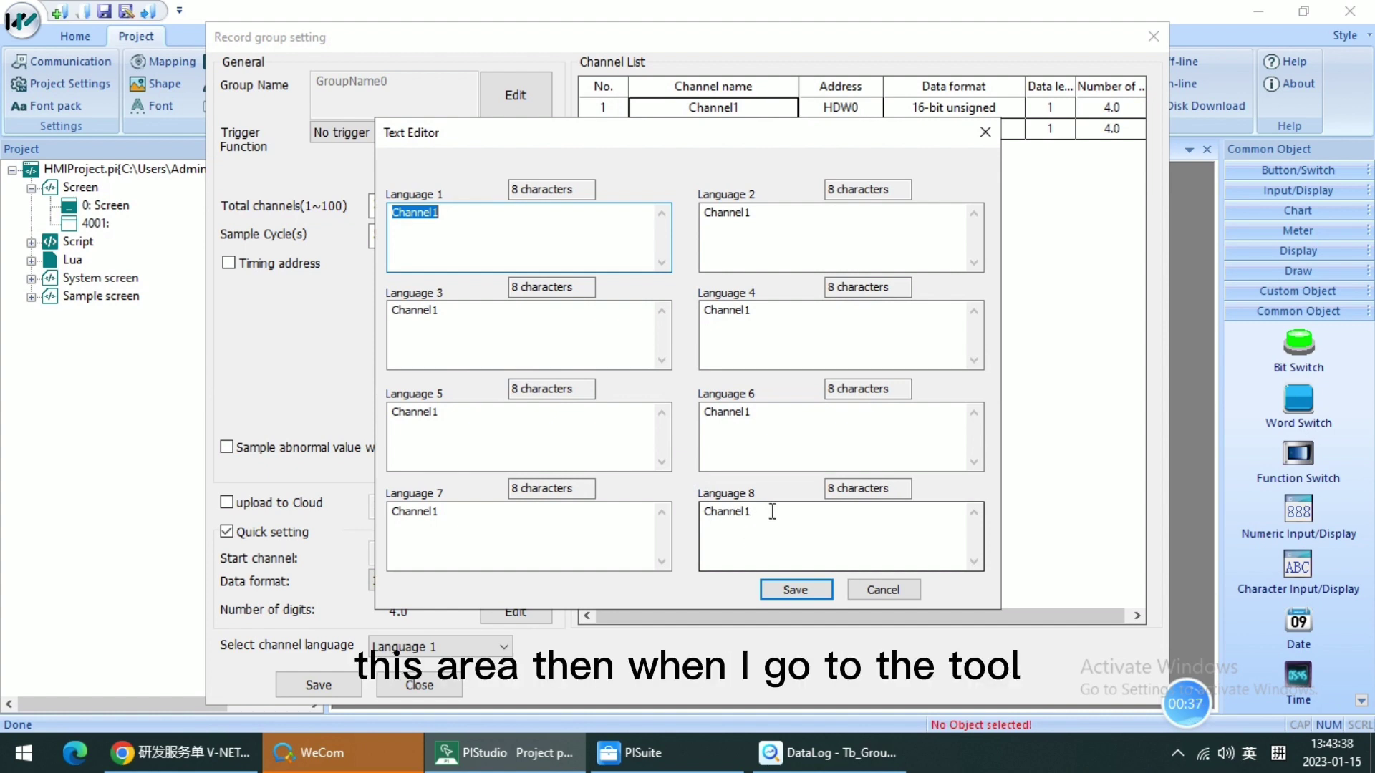
Step: Return to DataLog and switch its display language from Language1 to Language8
mouse_move(813, 757)
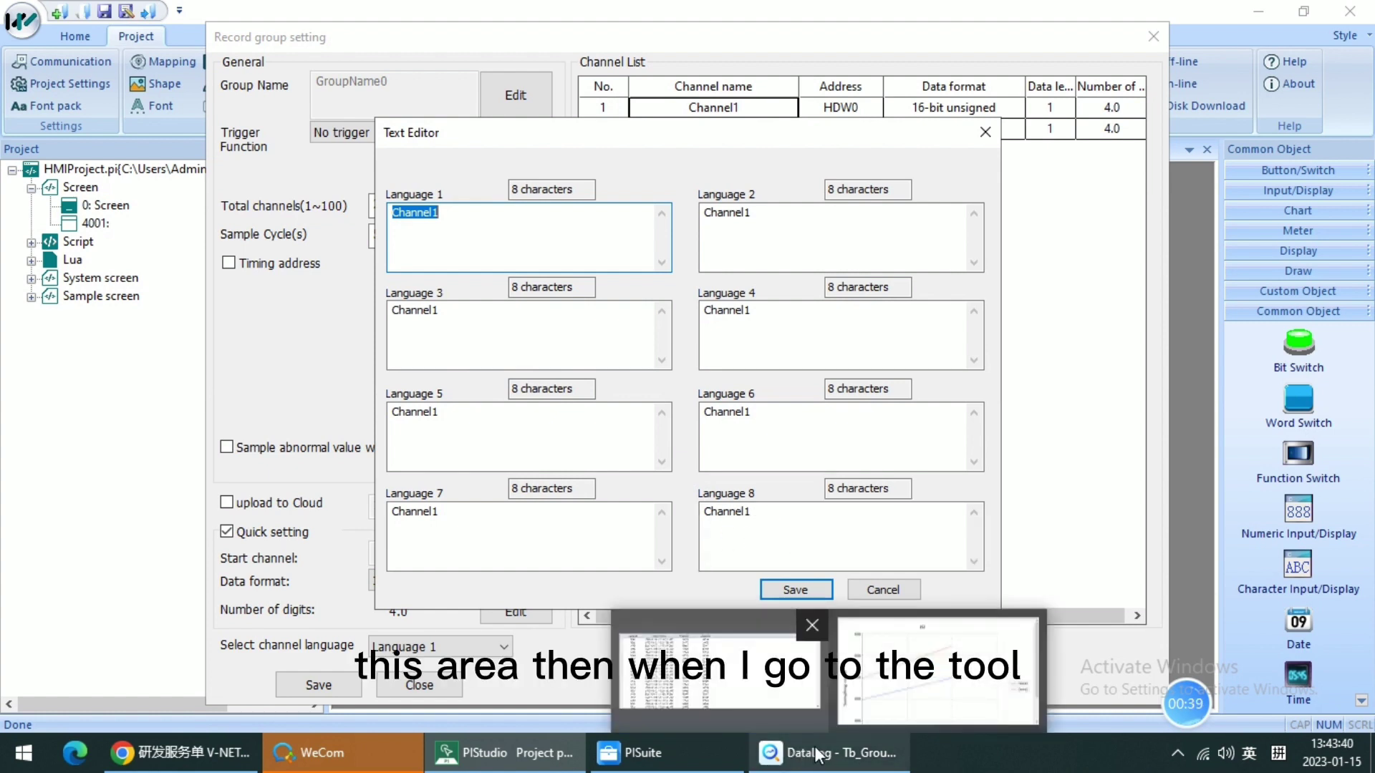
click(787, 714)
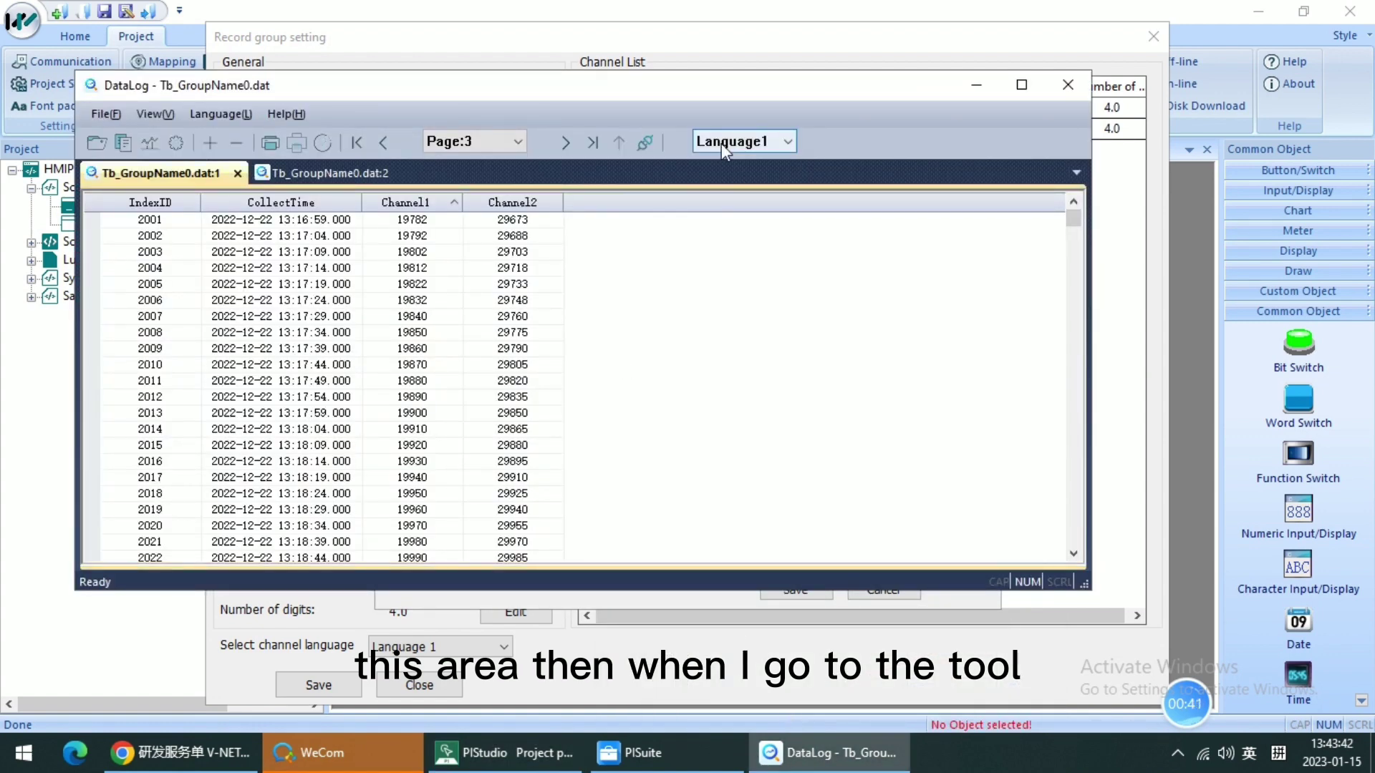
click(769, 142)
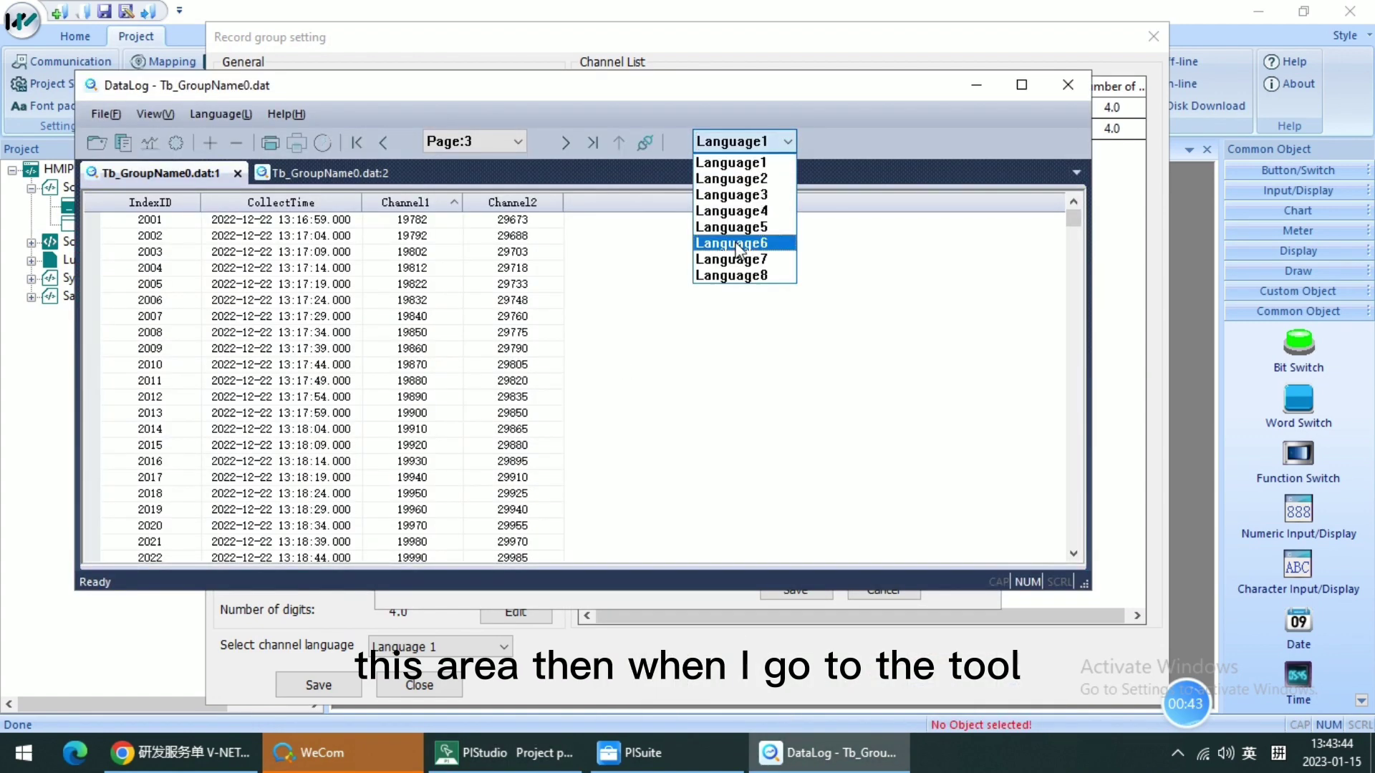
click(743, 276)
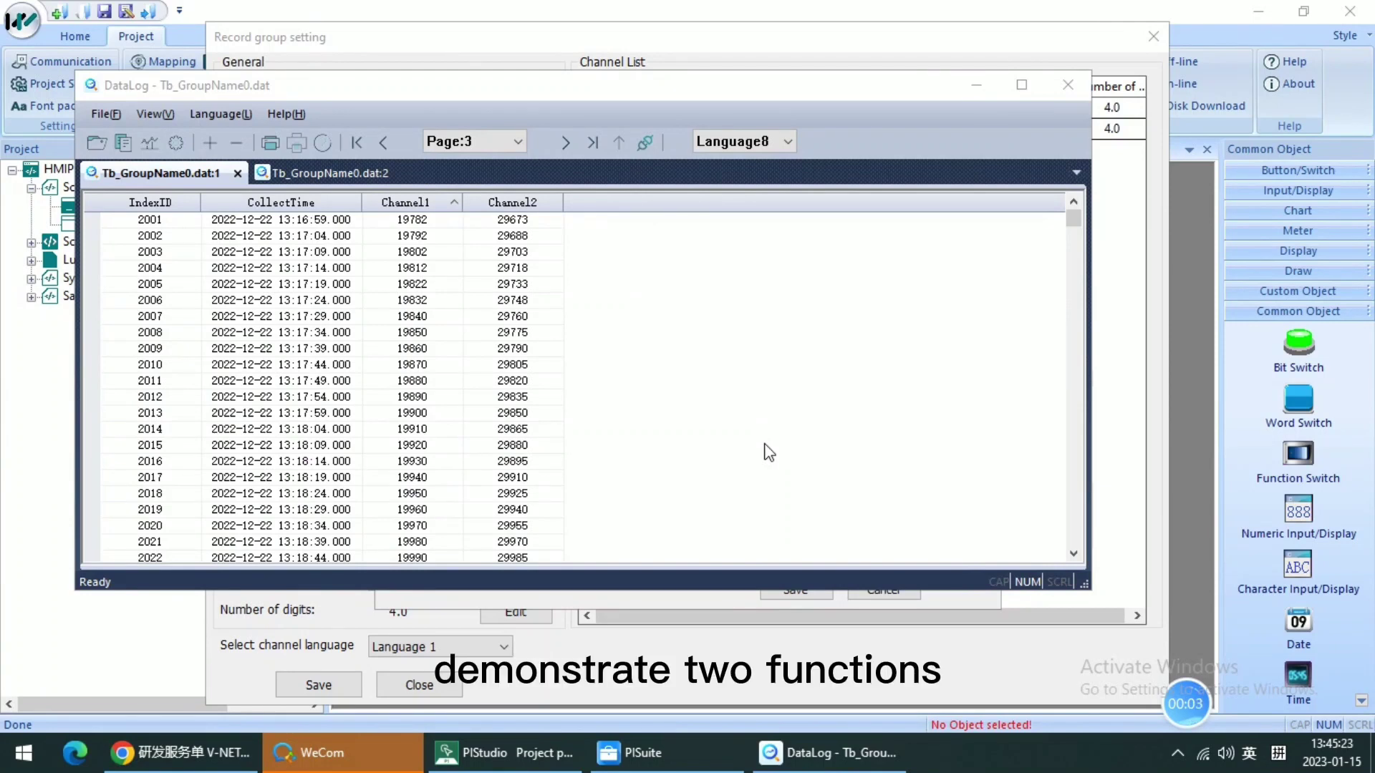
Step: Save the Tb_GroupName0 records as CSV named 1 on the Desktop and confirm completion
click(102, 122)
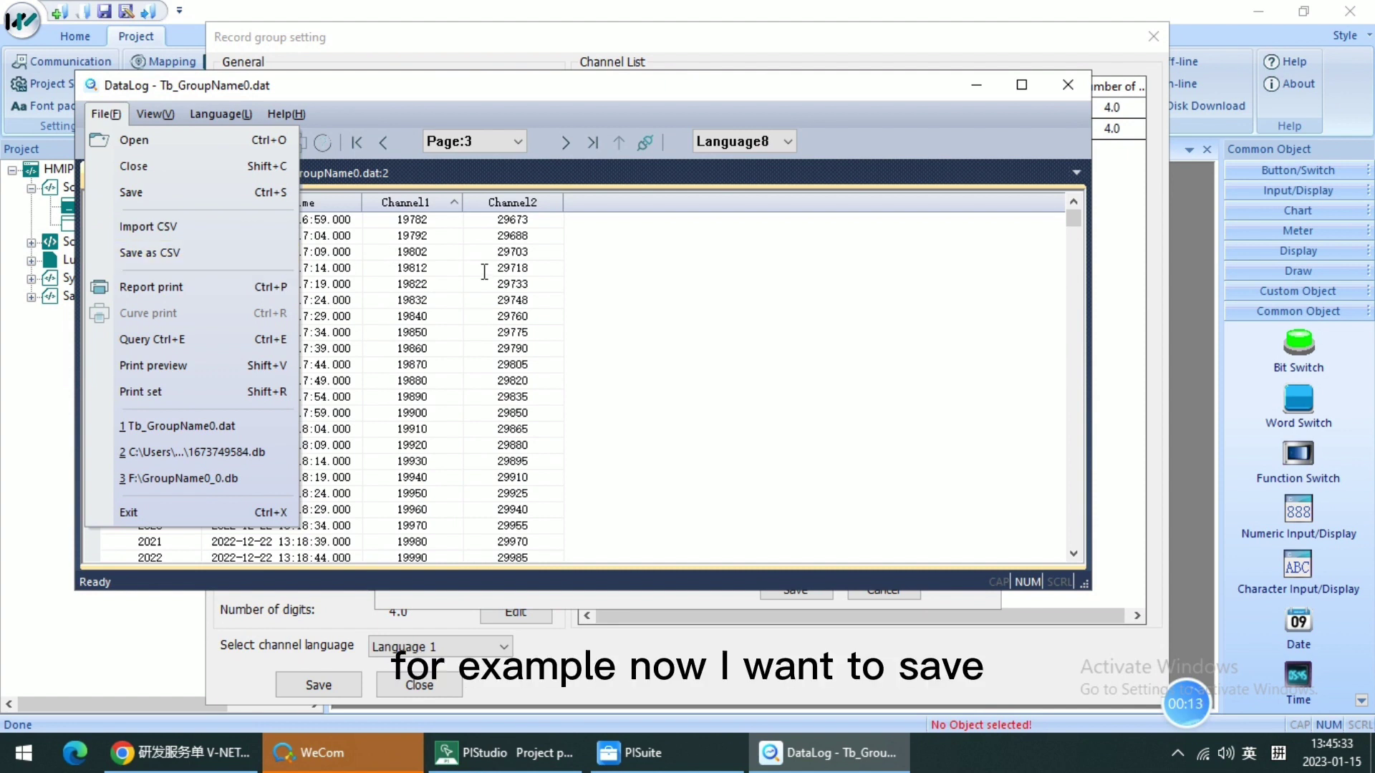
click(448, 300)
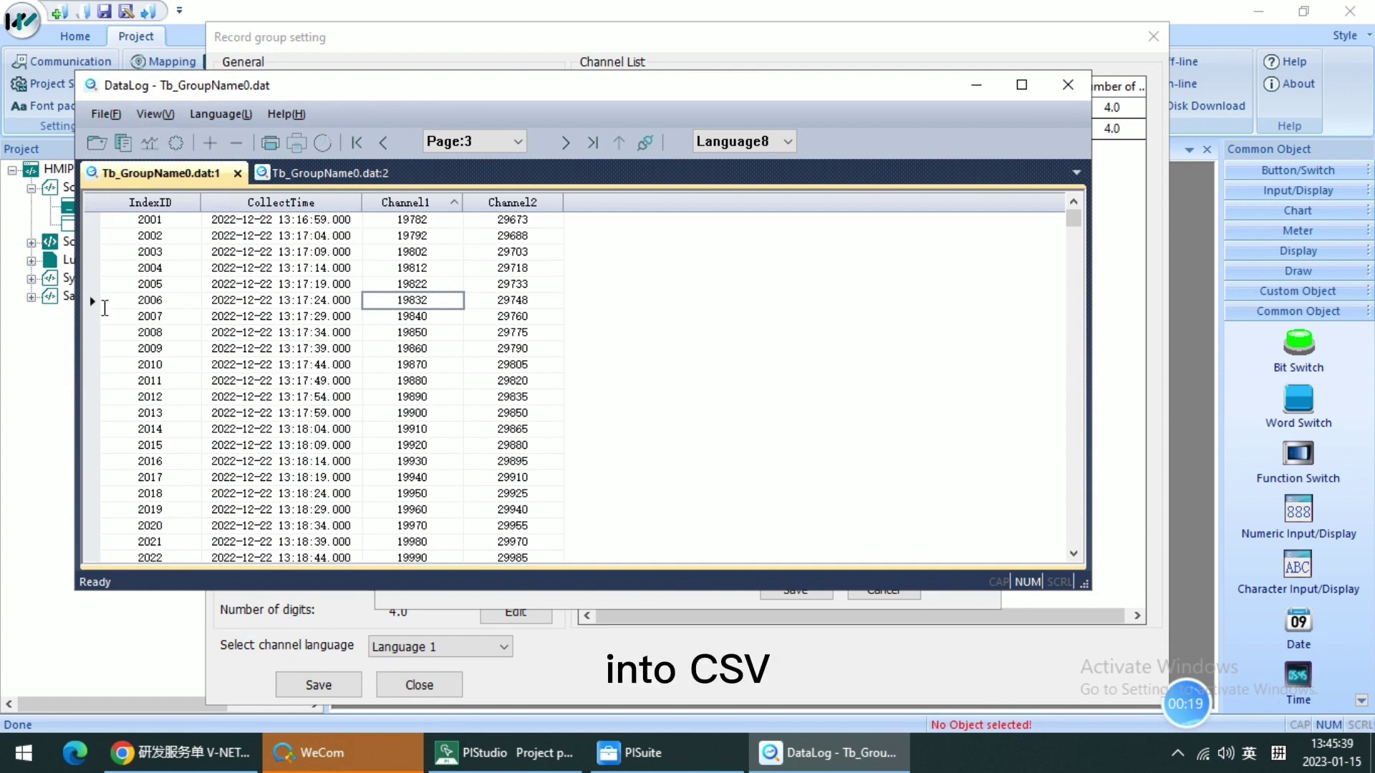
click(109, 115)
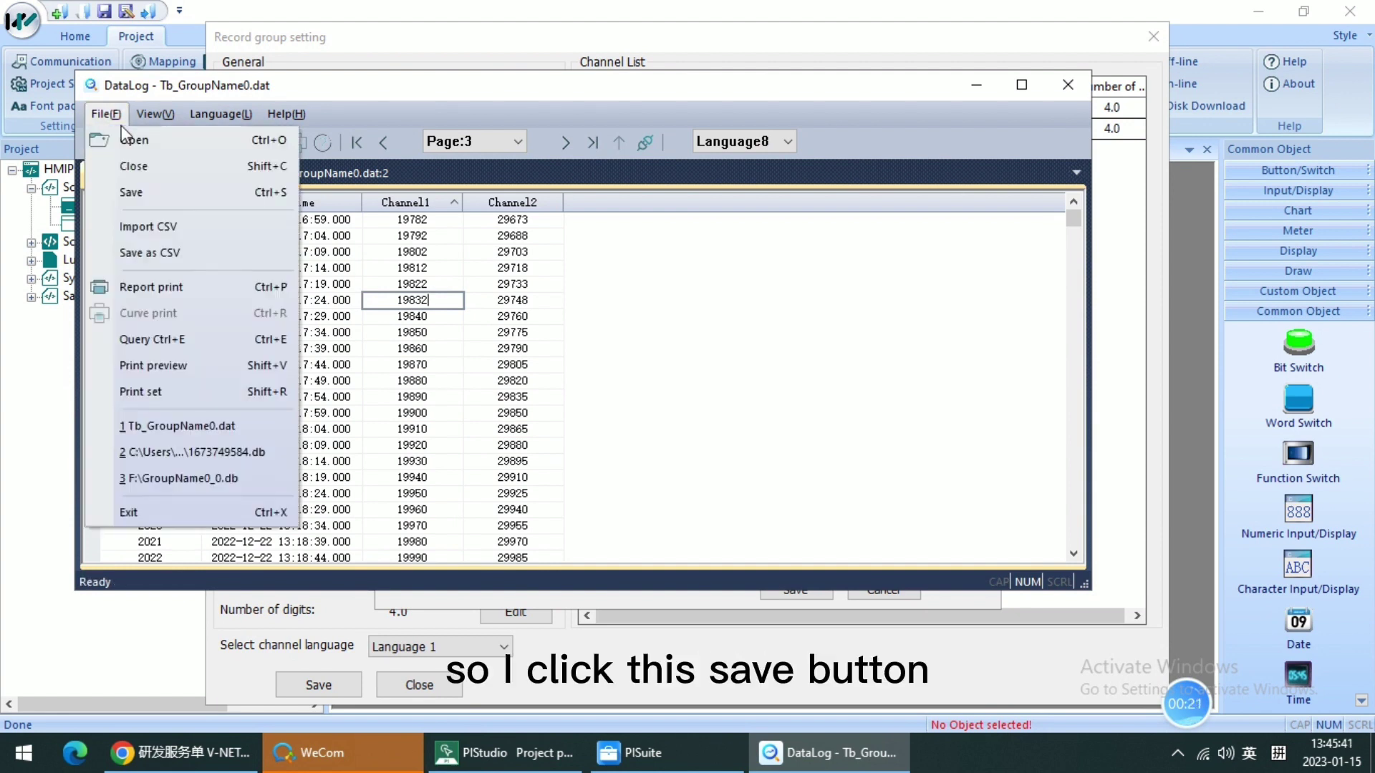
click(187, 253)
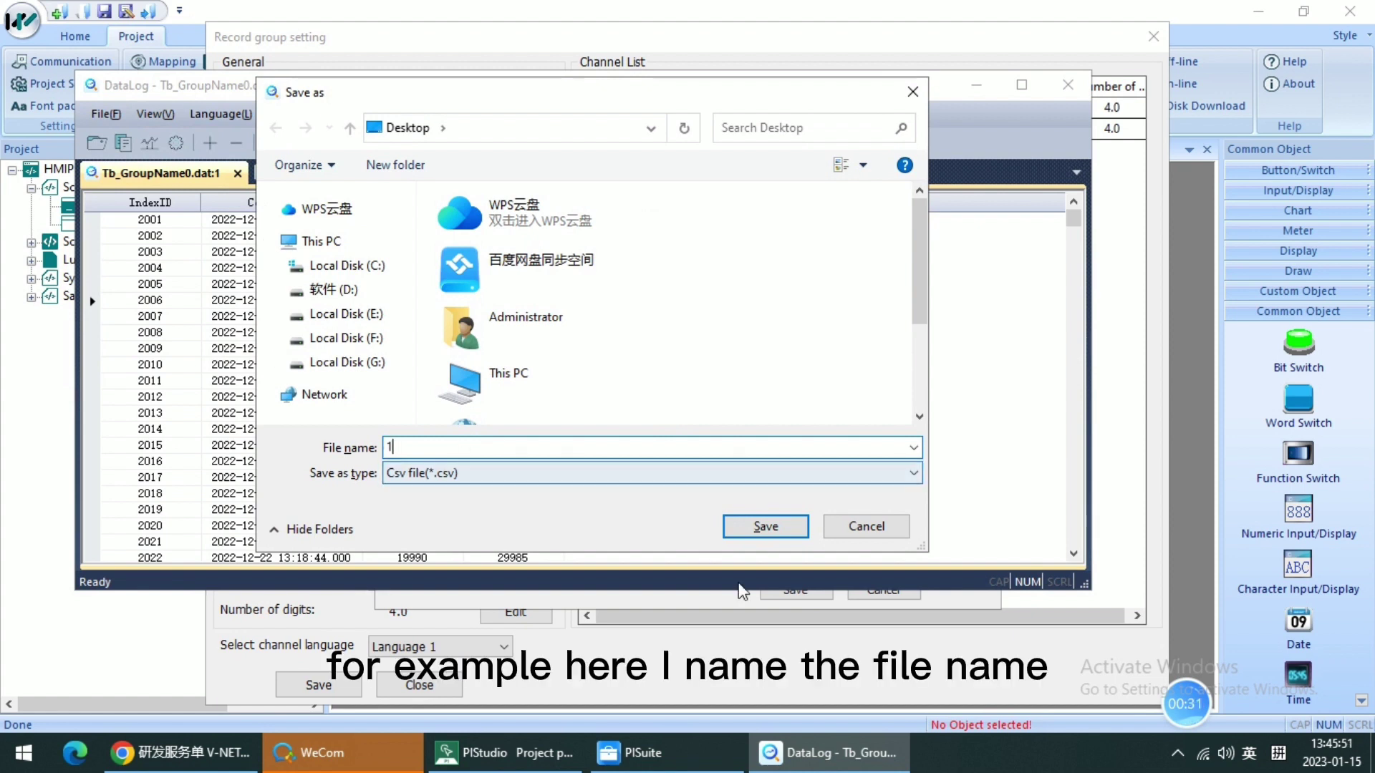
click(766, 529)
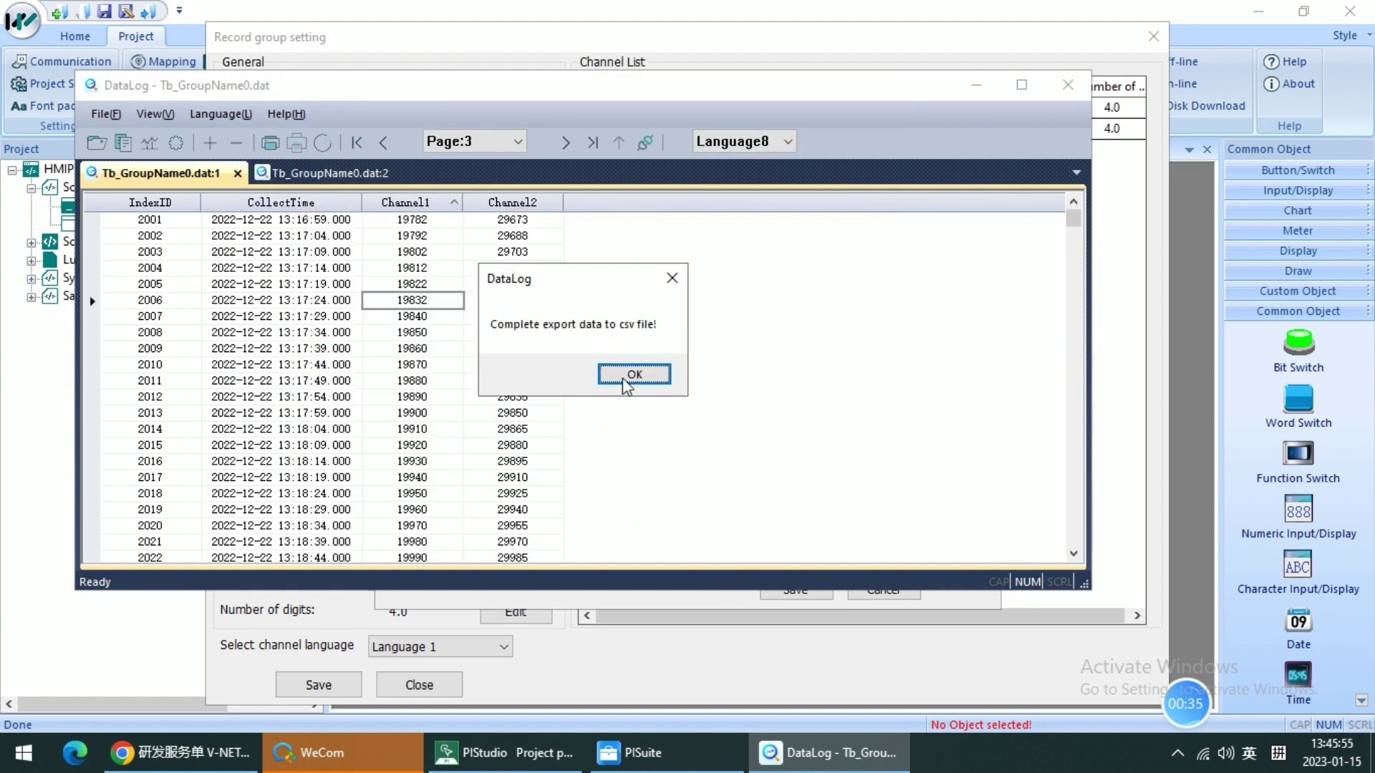
click(633, 374)
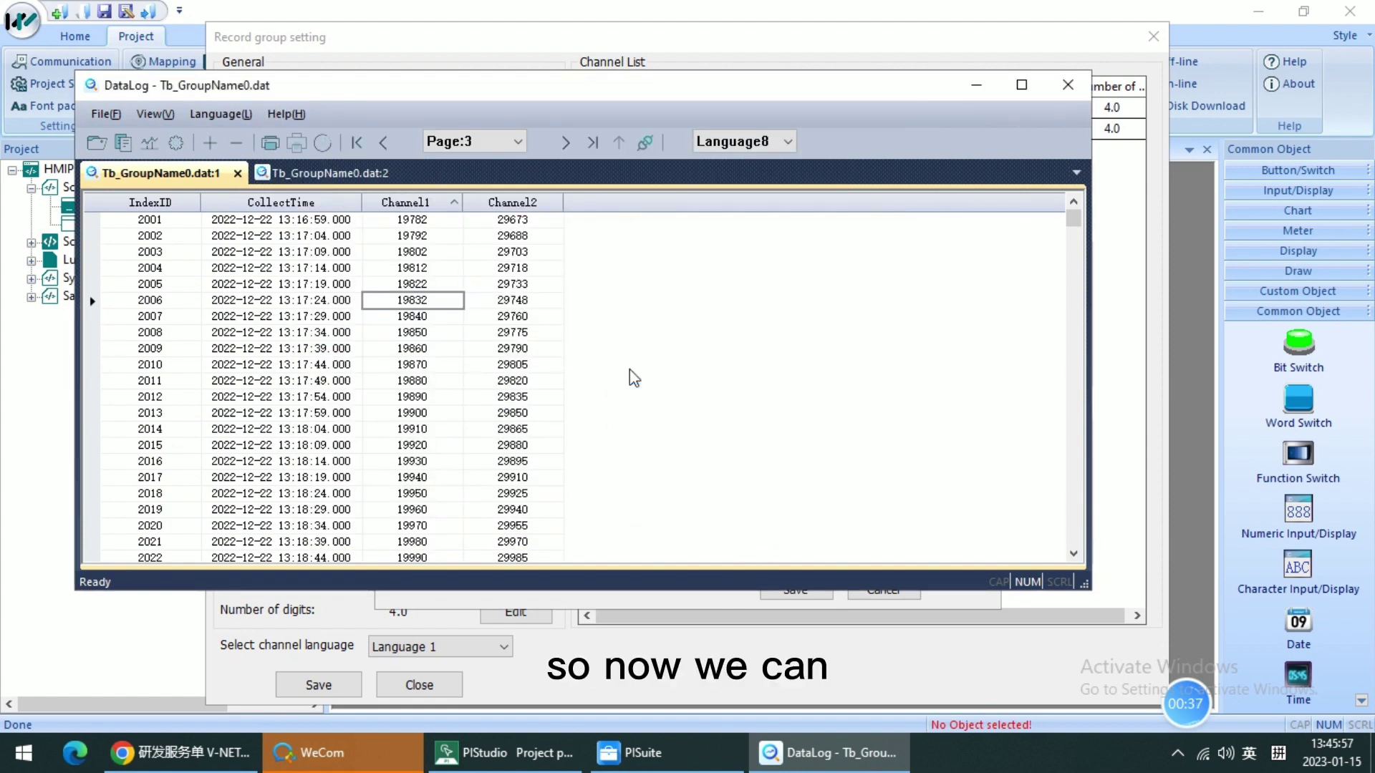
Step: Show the desktop and open 1.csv in WPS Office
key(super+d)
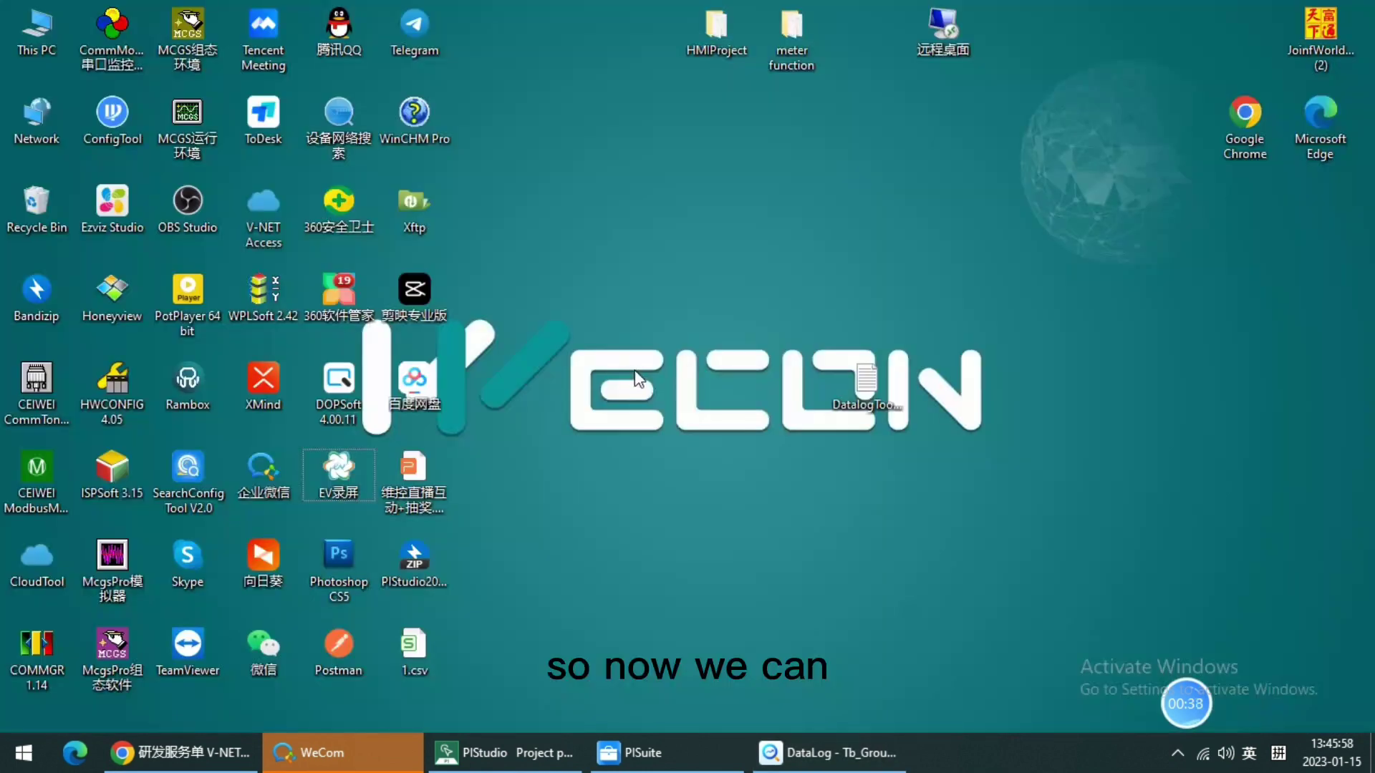
double_click(428, 654)
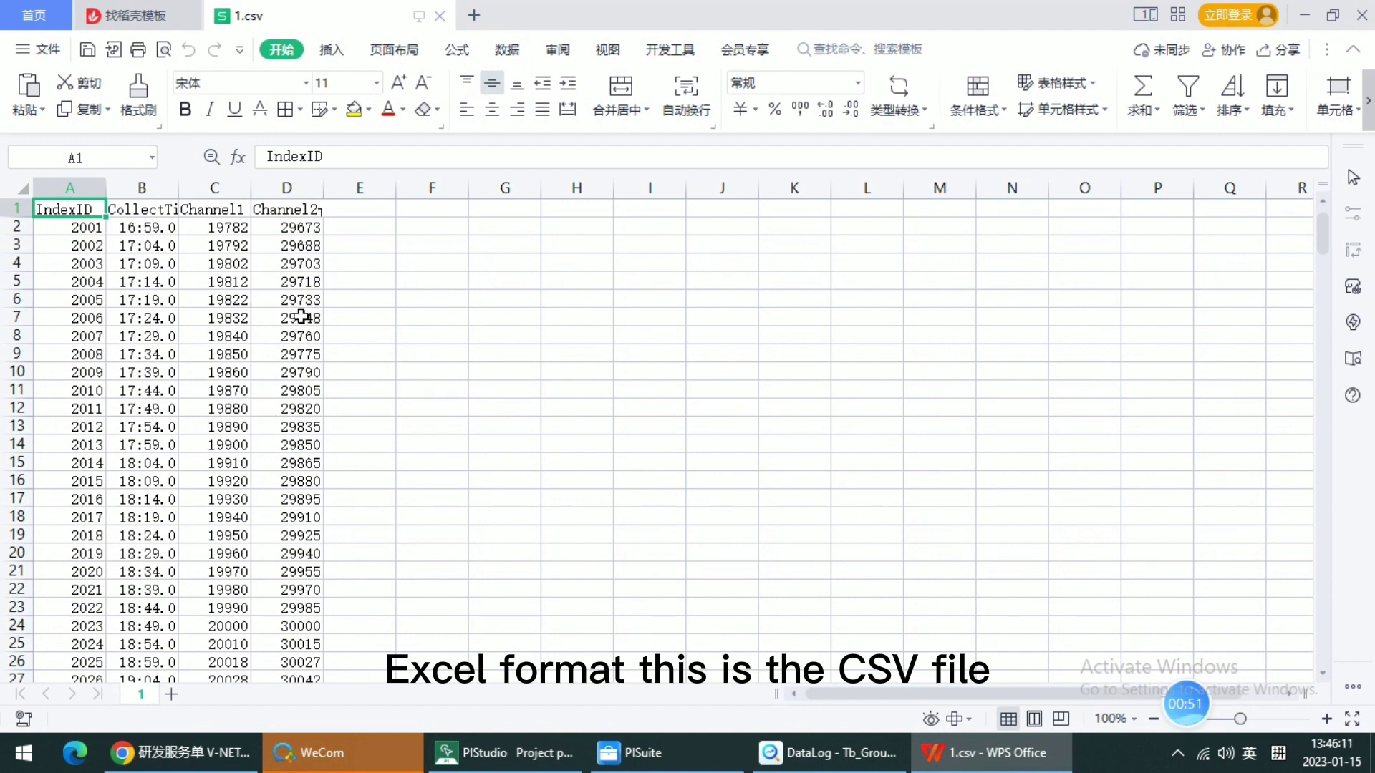
Step: In DataLog, use Import CSV to load Desktop 1.csv into a new 1673761593.db tab
mouse_move(776, 768)
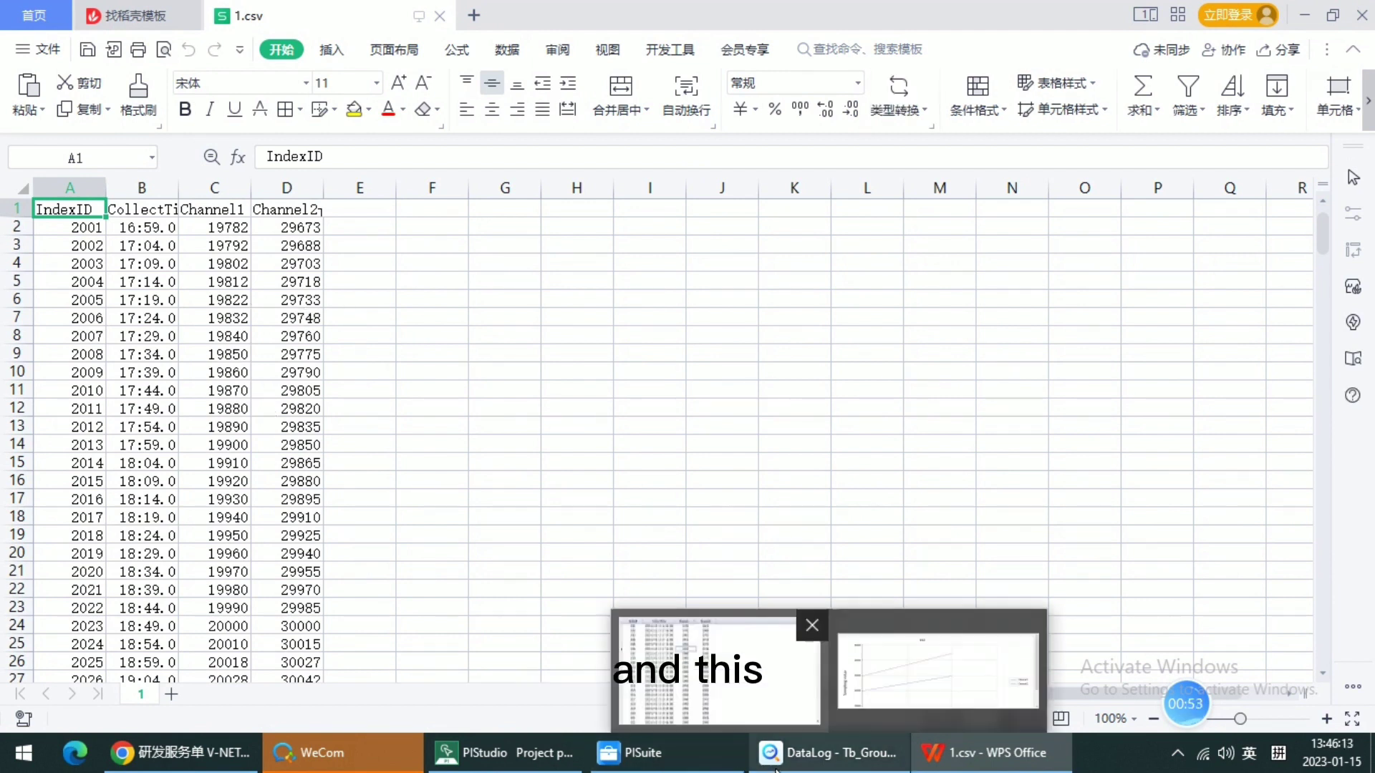
click(746, 716)
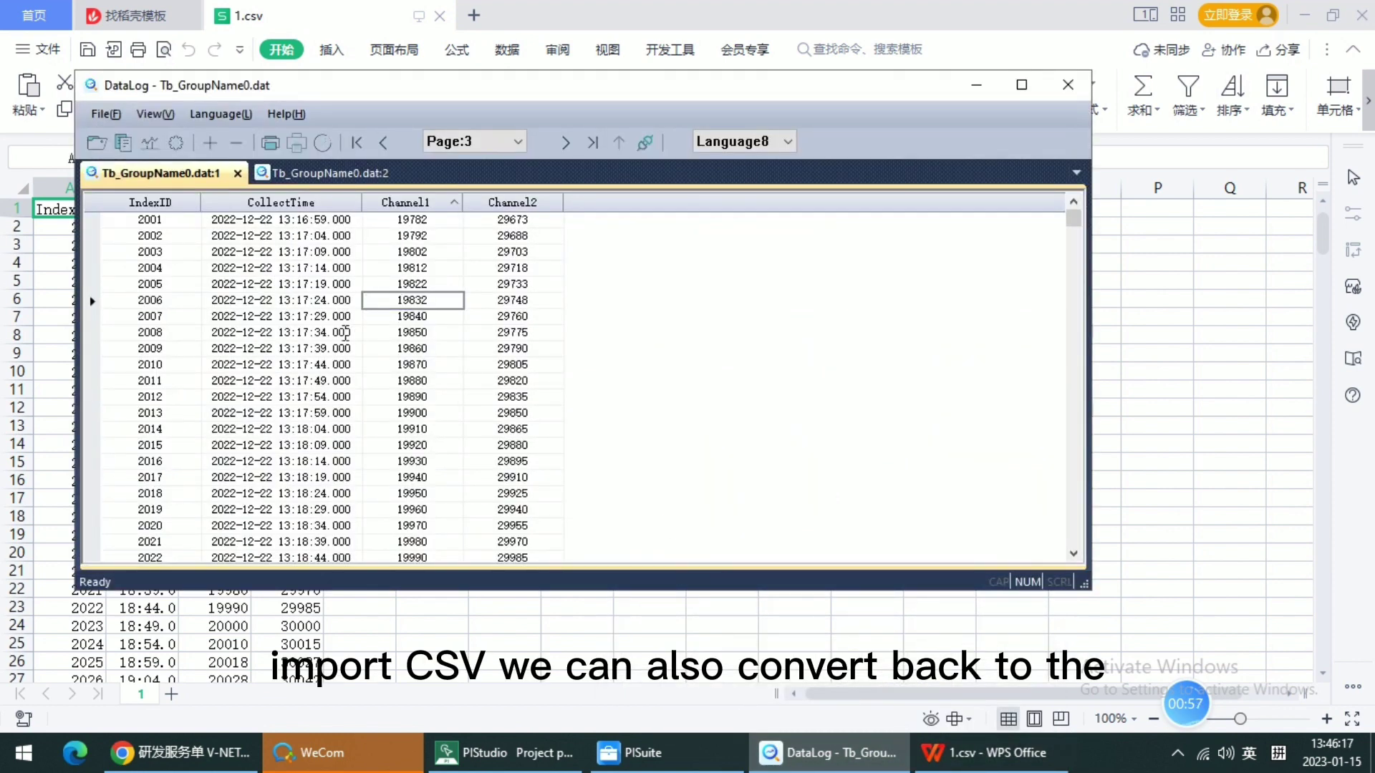
click(113, 117)
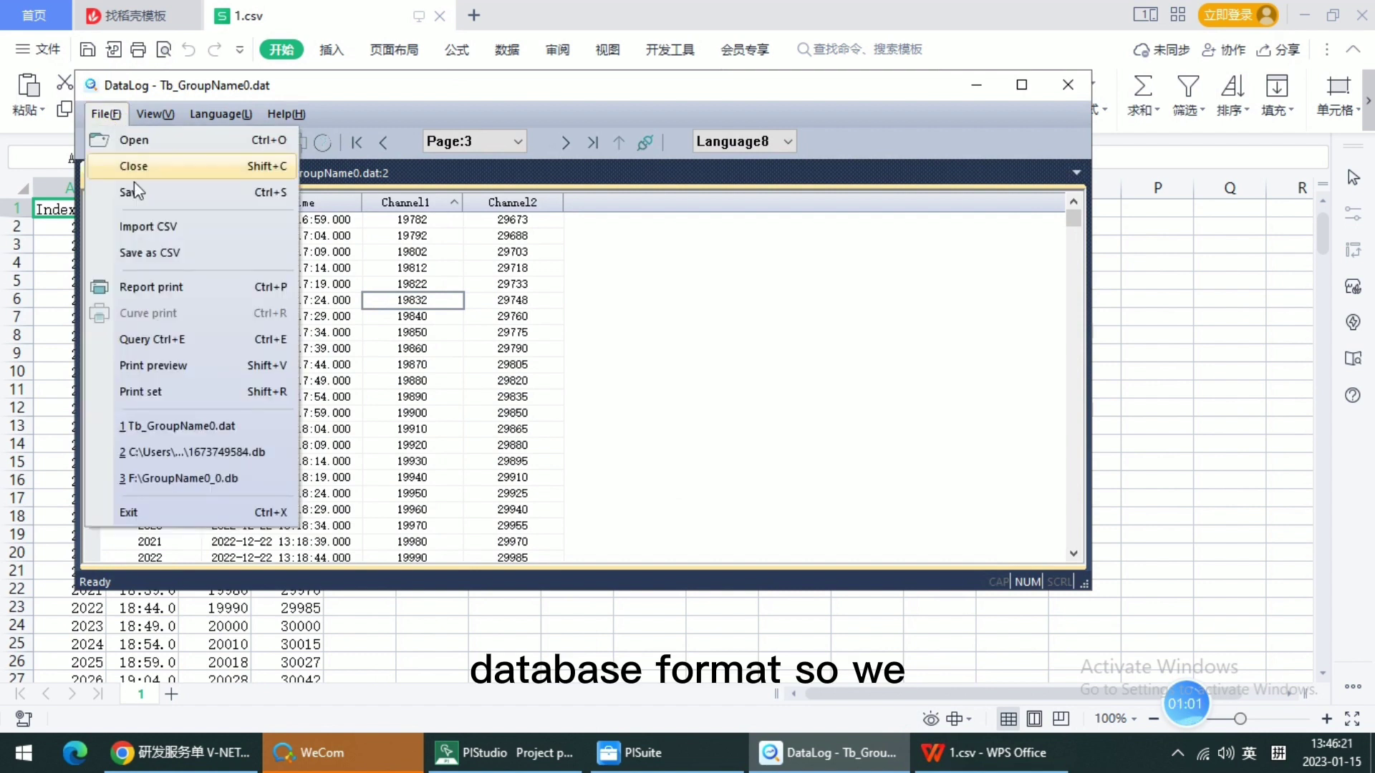
click(156, 231)
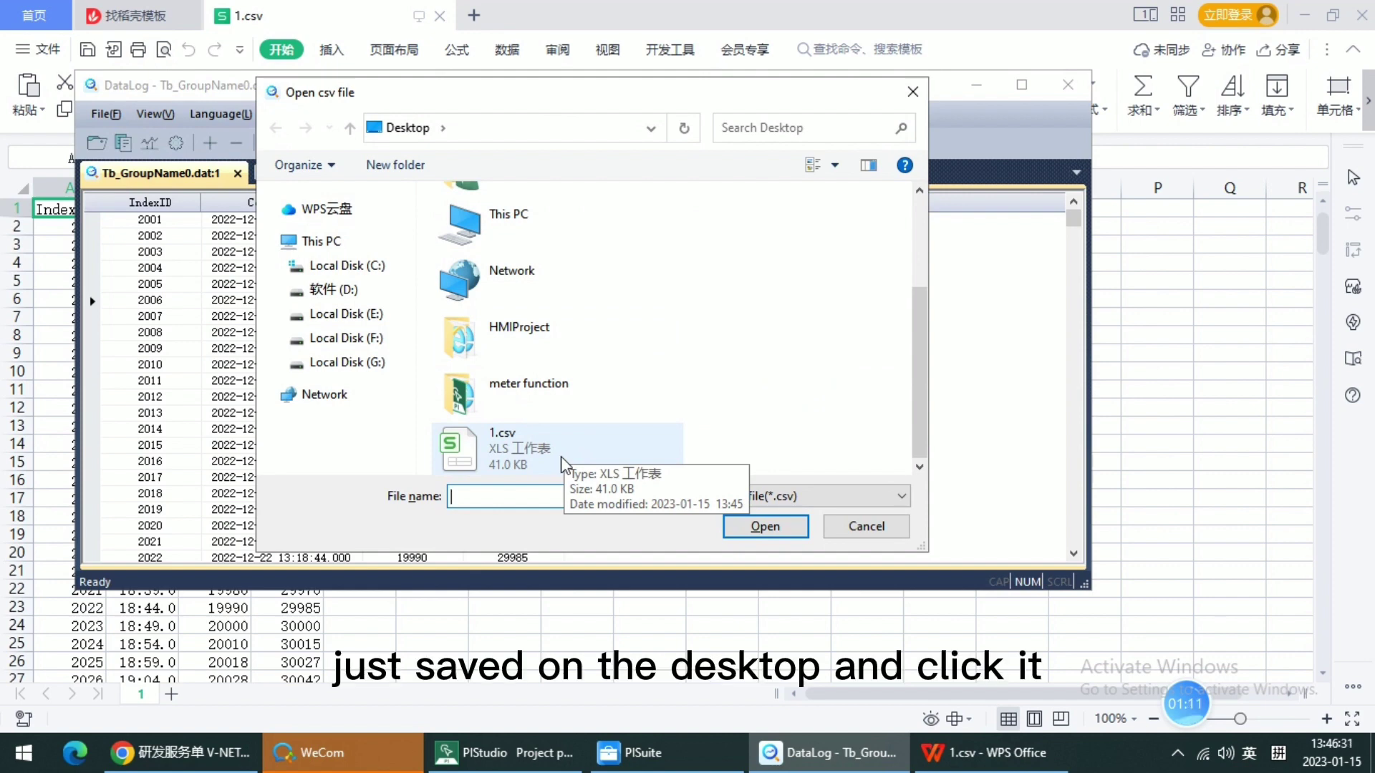
double_click(562, 464)
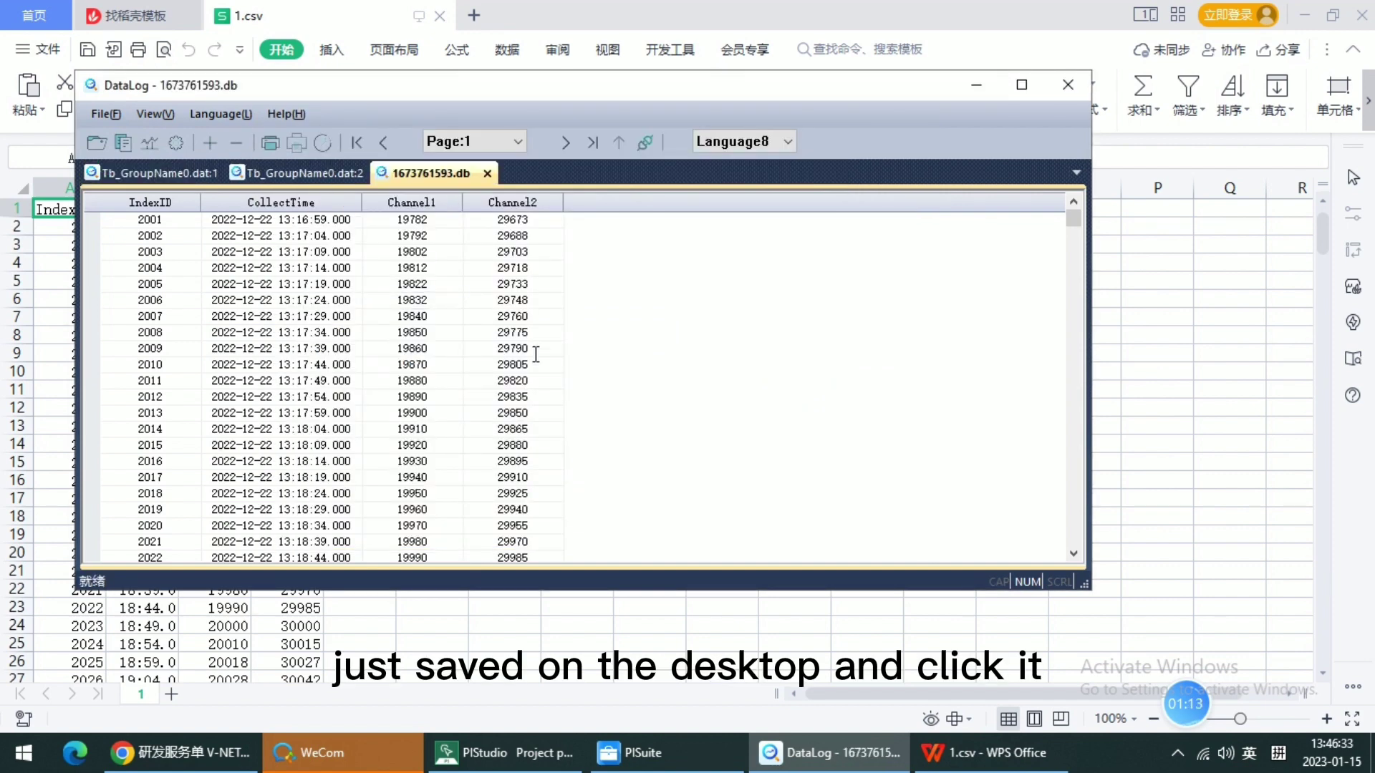